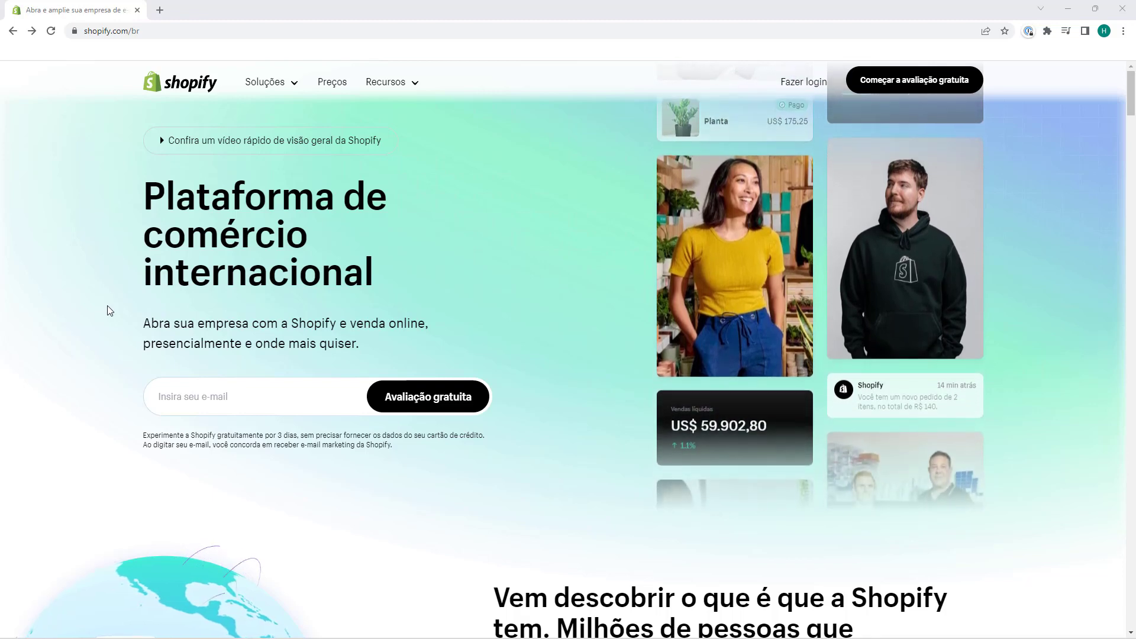
Log in to the Shopify admin and open the online store's current Dawn theme for customization.
{"action": "mouse_move", "coordinate": [671, 179]}
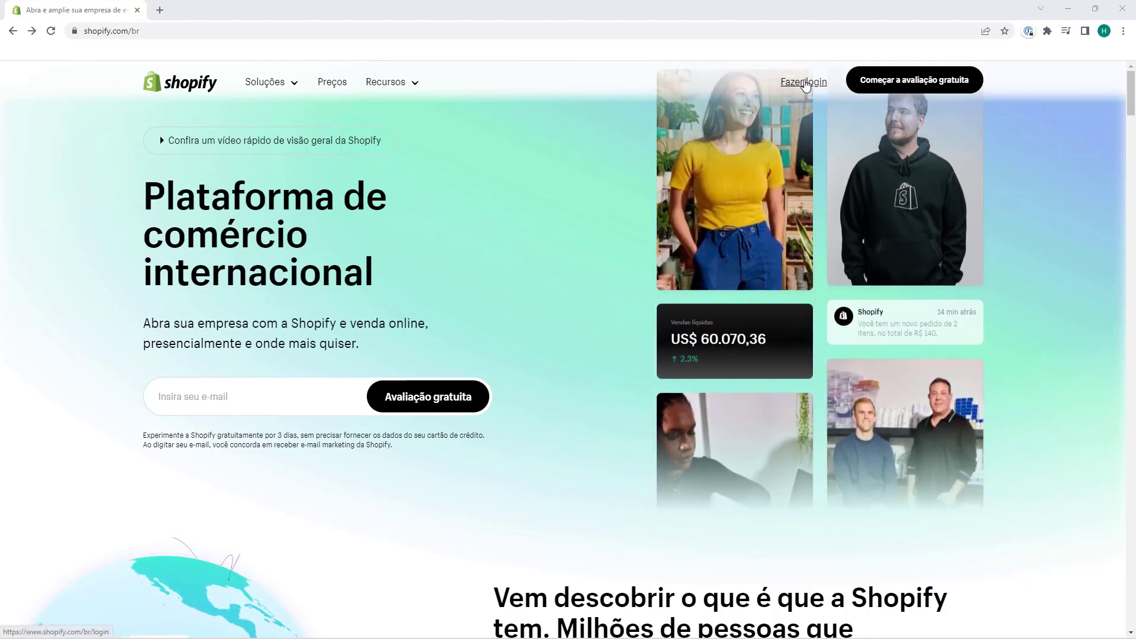
{"action": "left_click", "coordinate": [803, 83]}
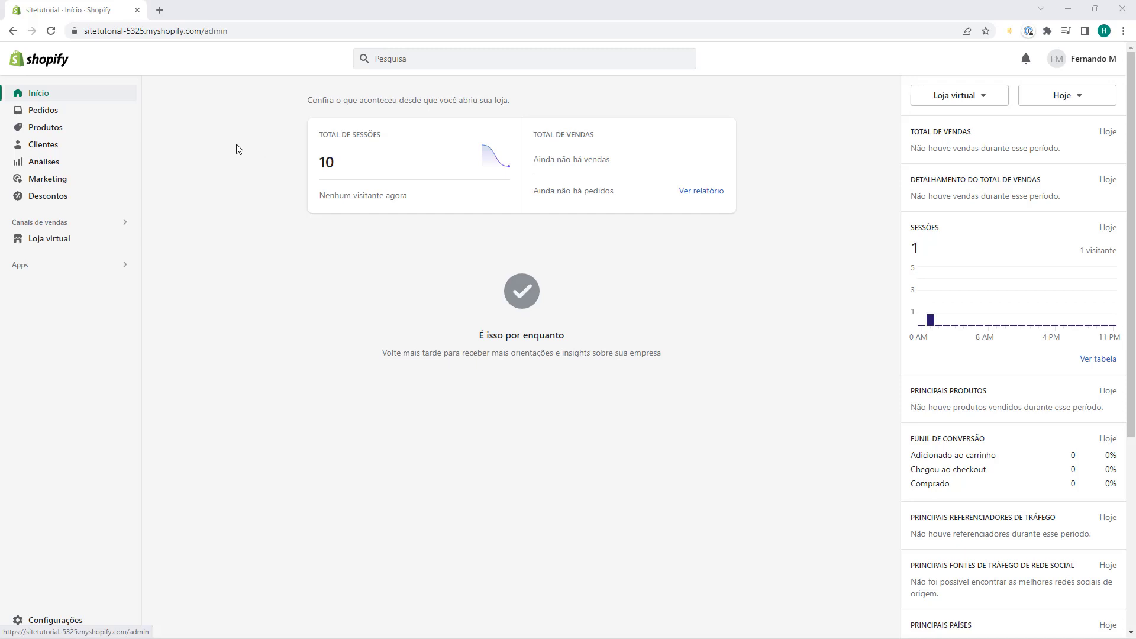
{"action": "left_click", "coordinate": [50, 240]}
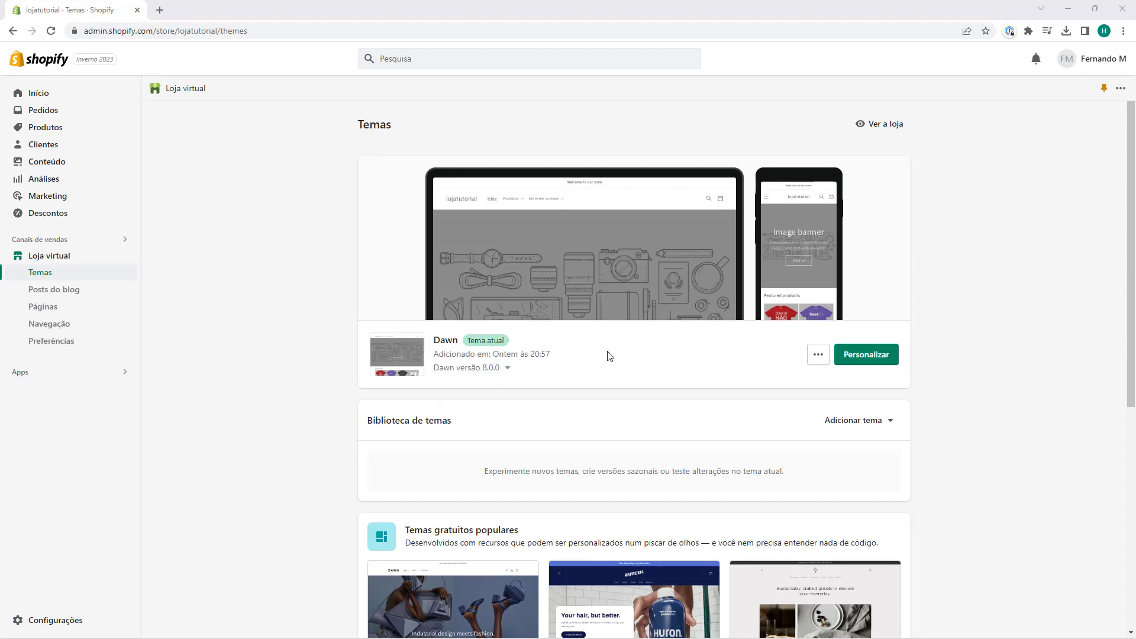
{"action": "left_click", "coordinate": [865, 360]}
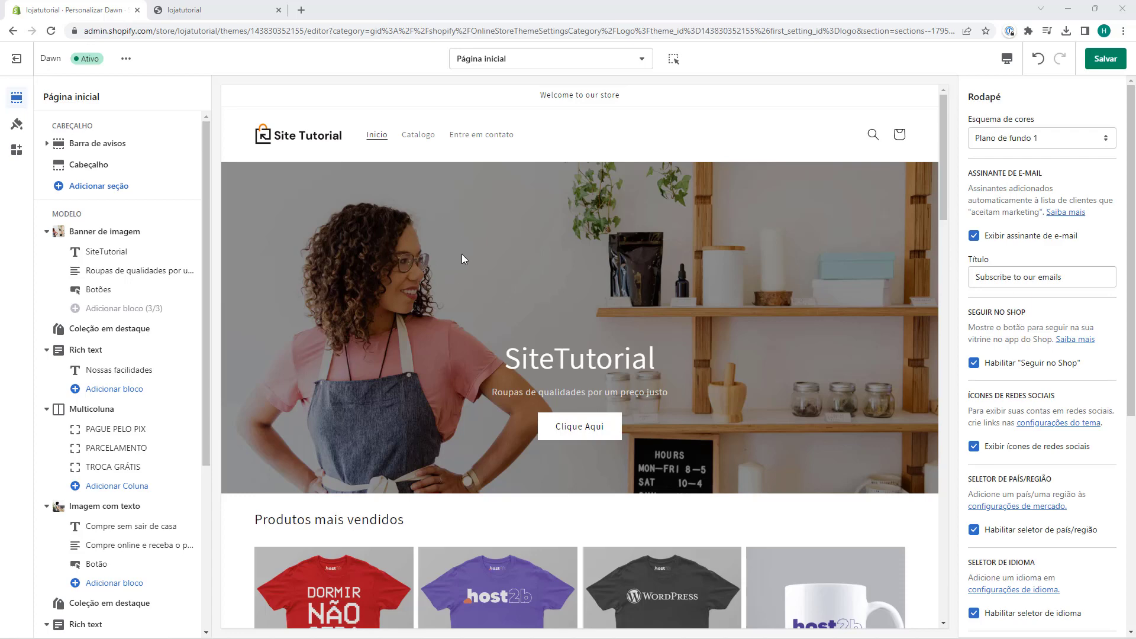
Set the text of the announcement in the announcement bar (Barra de avisos) to "Frete Grátis para todo o brasil".
{"action": "left_click", "coordinate": [74, 145]}
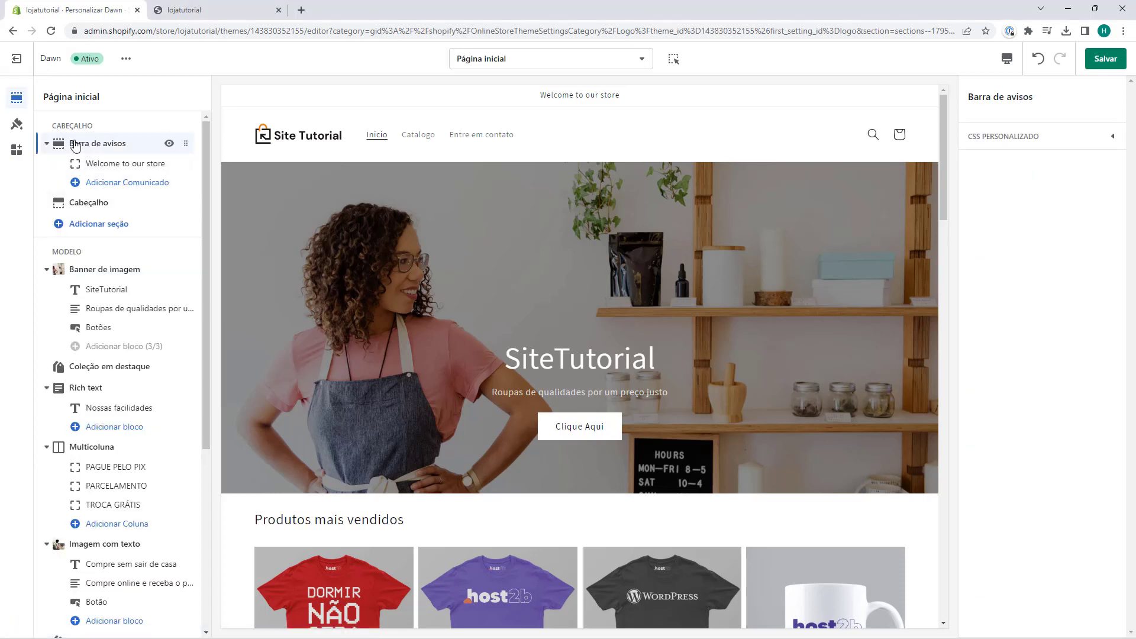
{"action": "left_click_drag", "start_coordinate": [514, 97], "coordinate": [608, 97]}
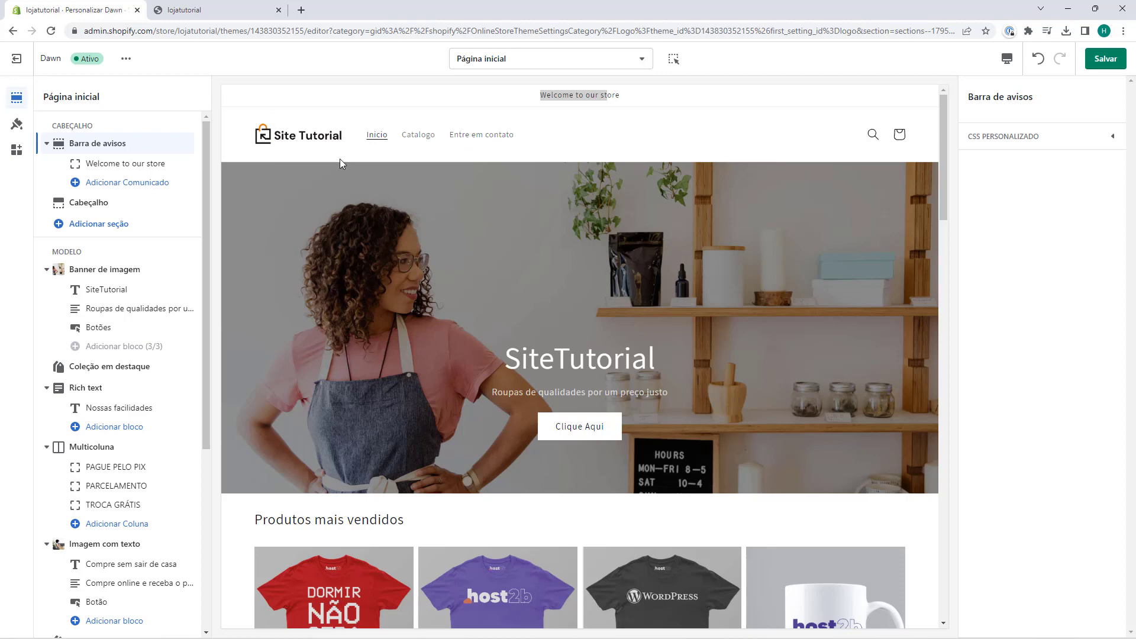
{"action": "left_click", "coordinate": [361, 95]}
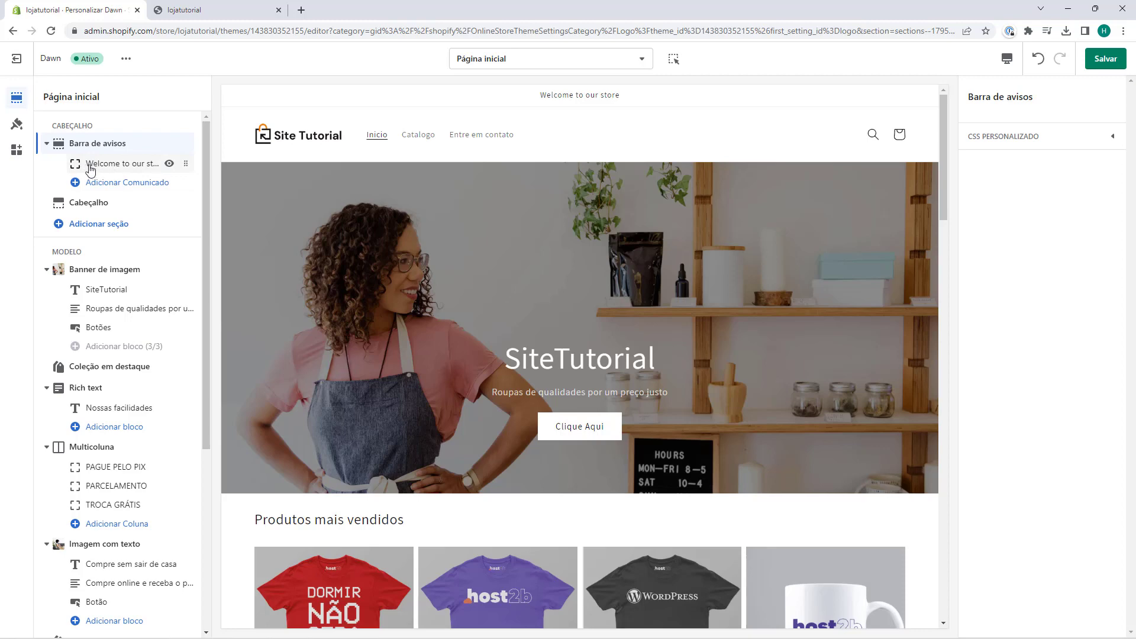
{"action": "left_click", "coordinate": [107, 169]}
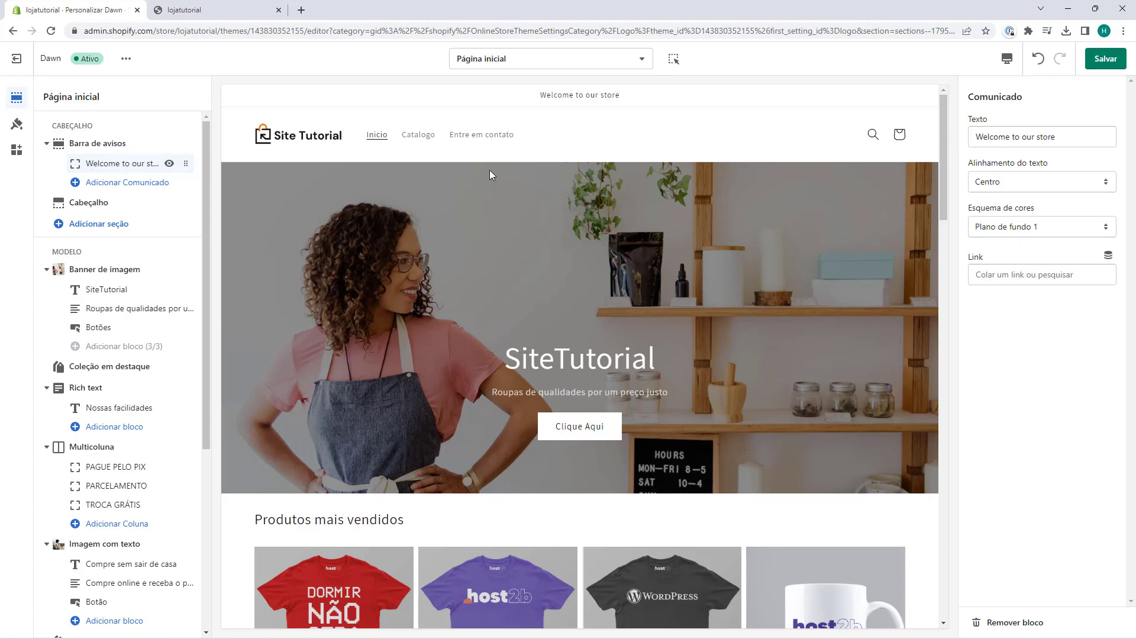
{"action": "left_click", "coordinate": [971, 129]}
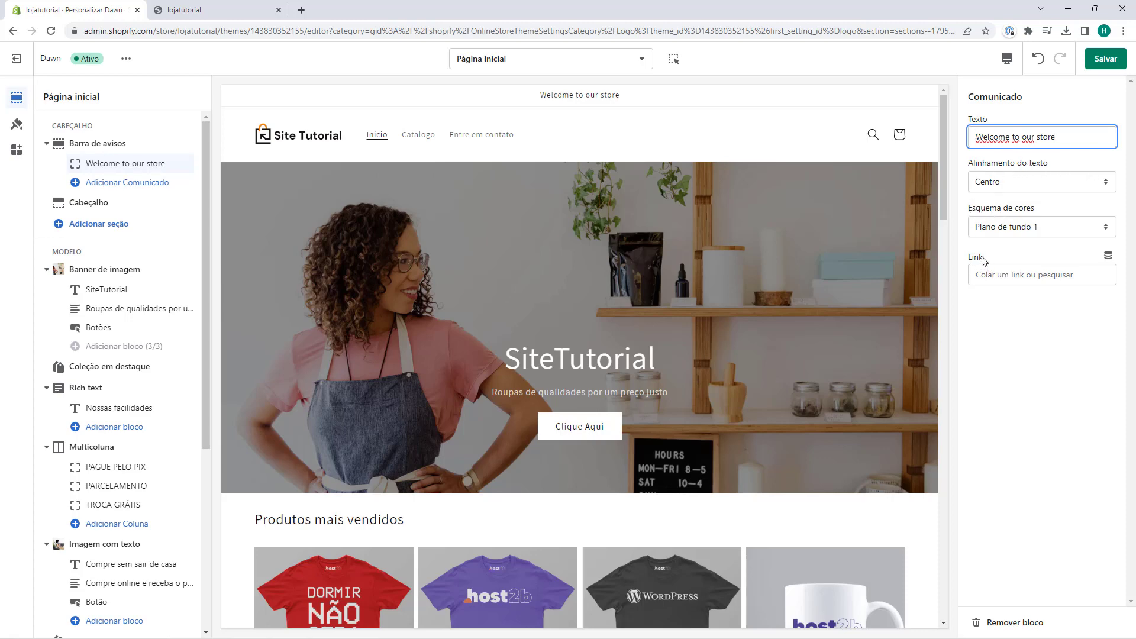
{"action": "key", "text": "ctrl+a"}
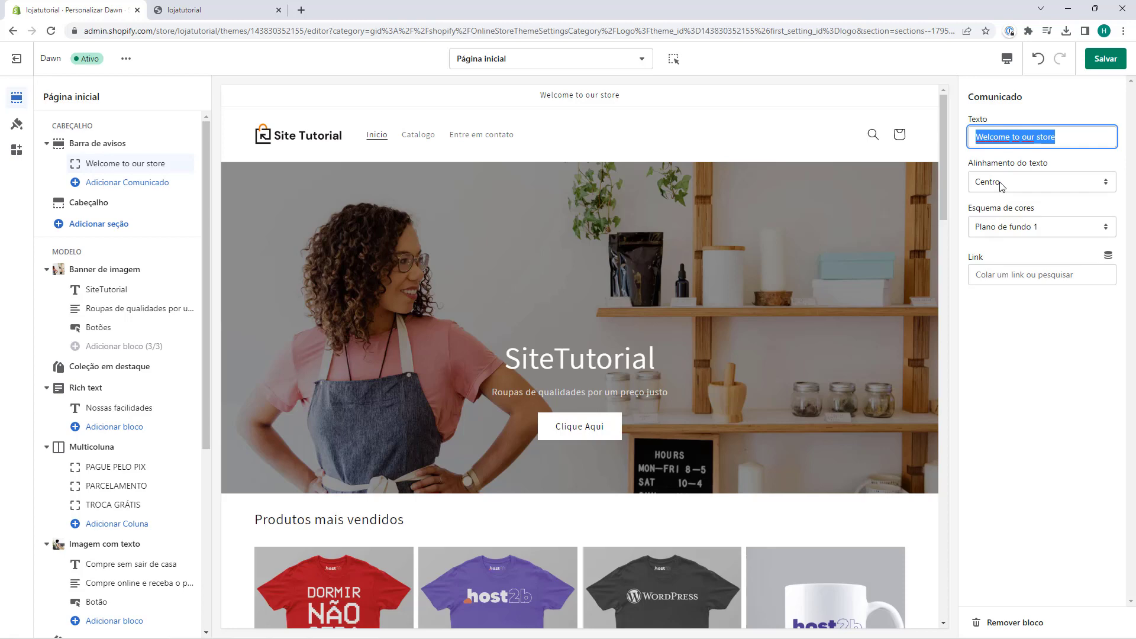
{"action": "type", "text": "Frete Grátis para todo o brasil"}
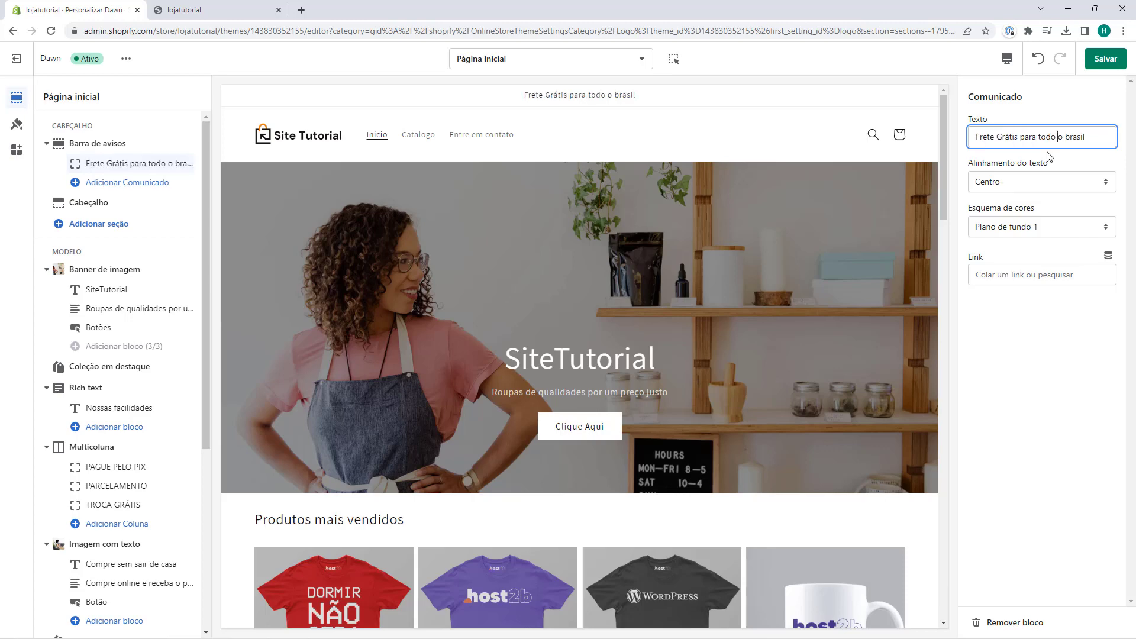
{"action": "left_click", "coordinate": [1050, 157]}
{"action": "triple_click", "coordinate": [981, 135]}
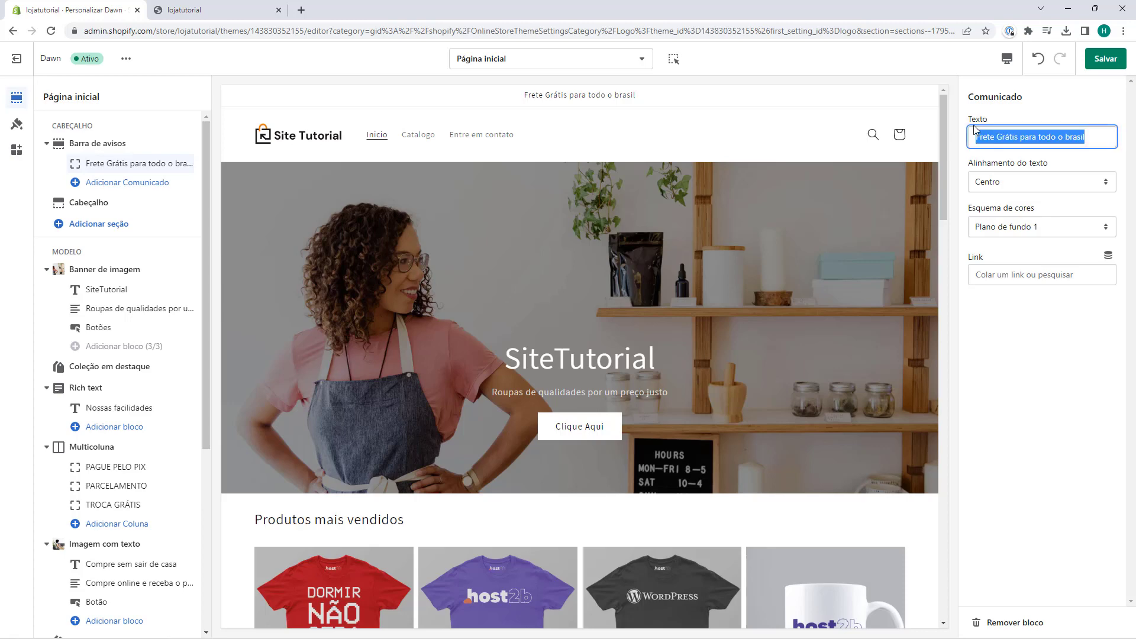
{"action": "key", "text": "BackSpace"}
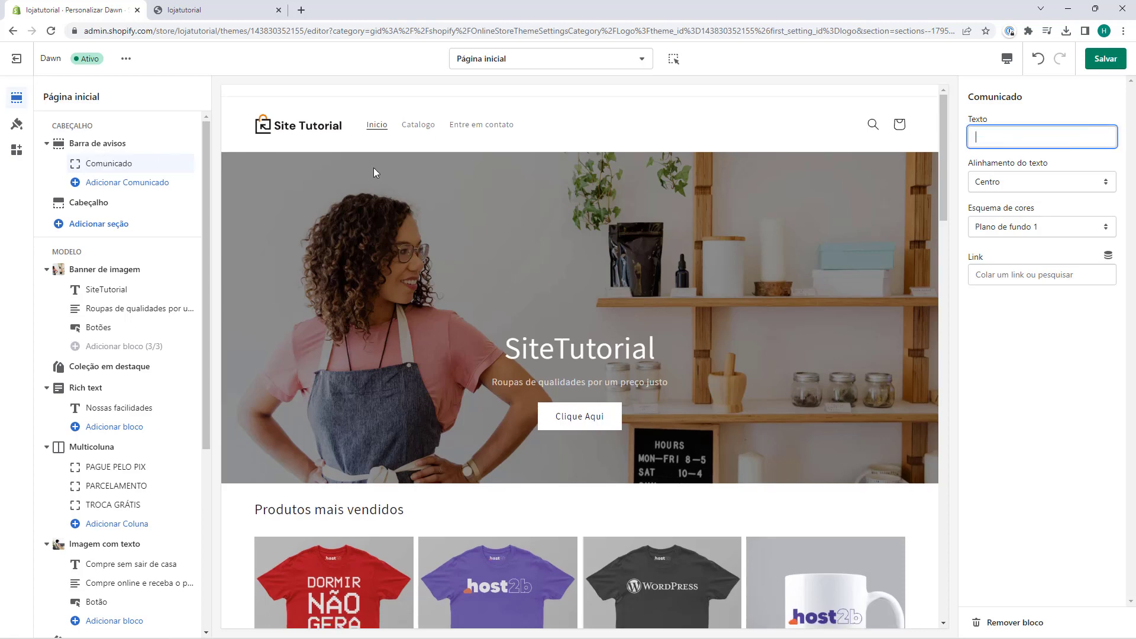
{"action": "key", "text": "ctrl+v"}
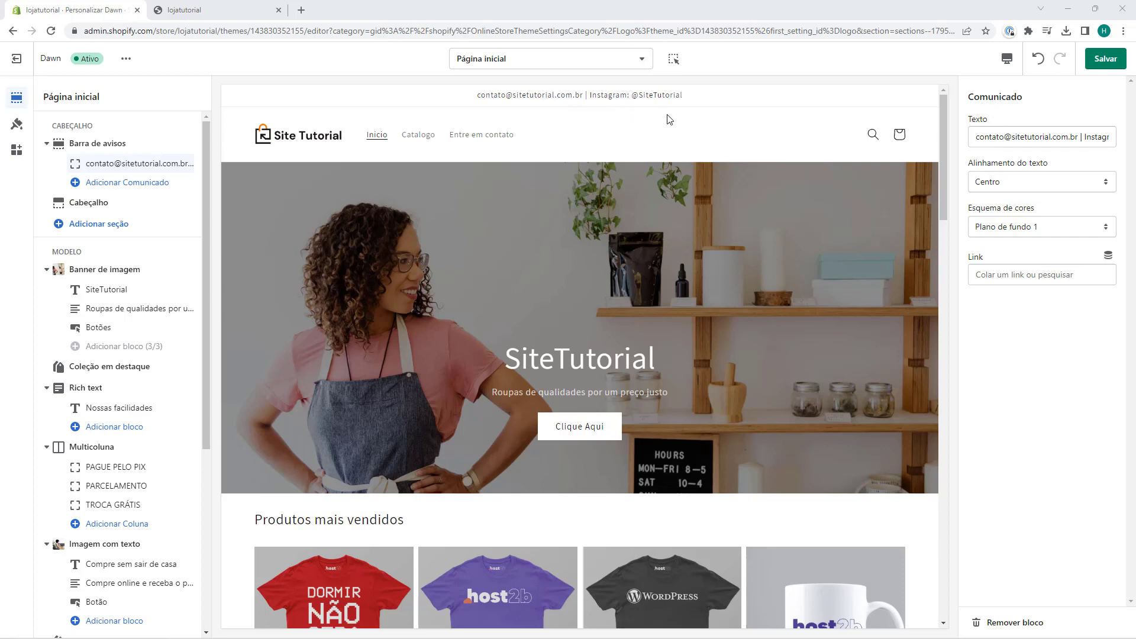
{"action": "left_click", "coordinate": [1038, 186]}
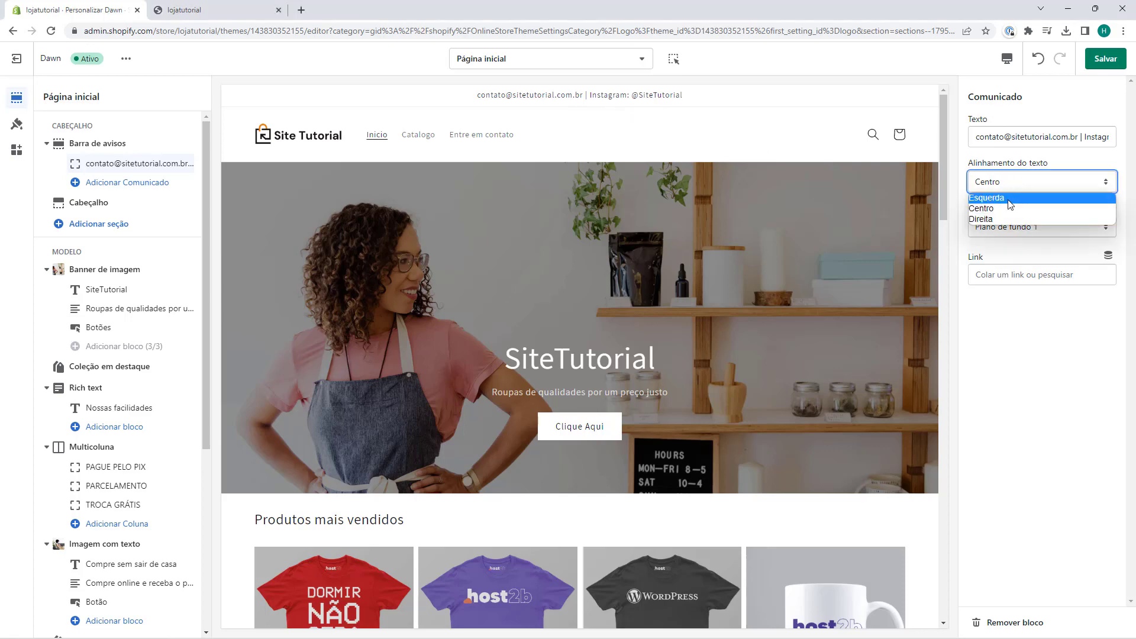
{"action": "left_click", "coordinate": [1006, 220]}
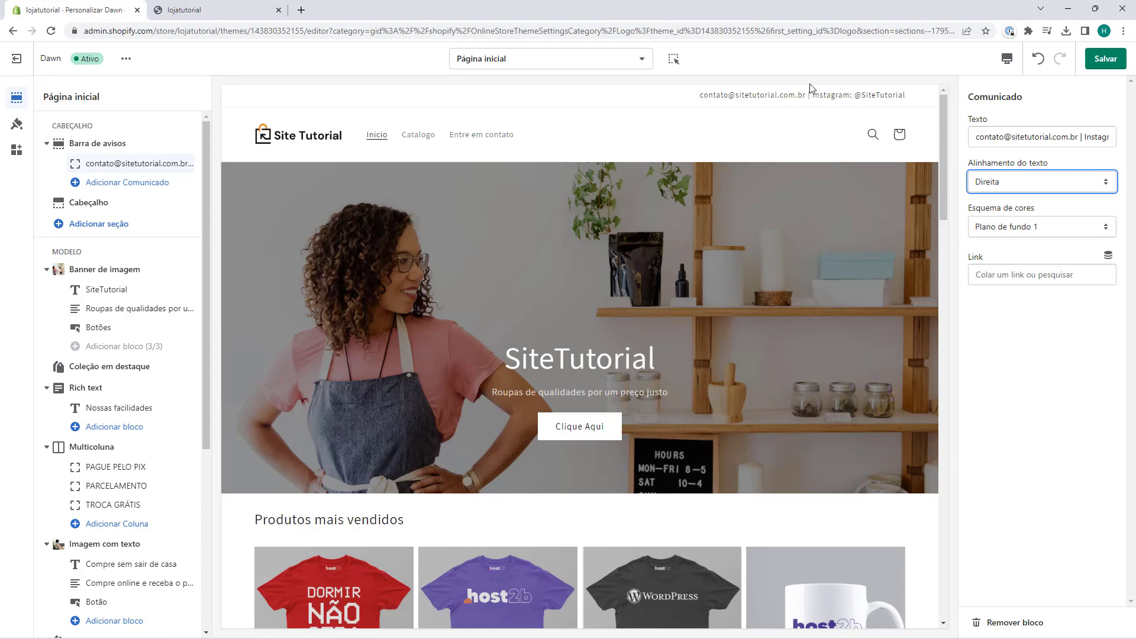
Try the Destaque 1 and Plano de fundo 2 color schemes on the announcement and settle on Destaque 2.
{"action": "left_click", "coordinate": [999, 227]}
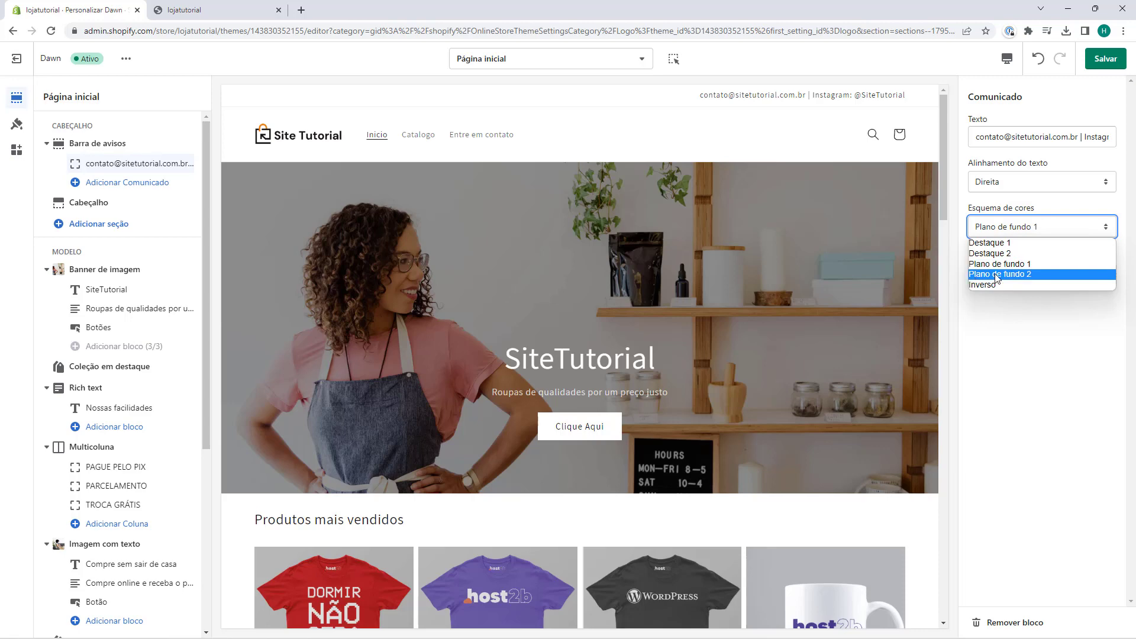
{"action": "left_click", "coordinate": [986, 243]}
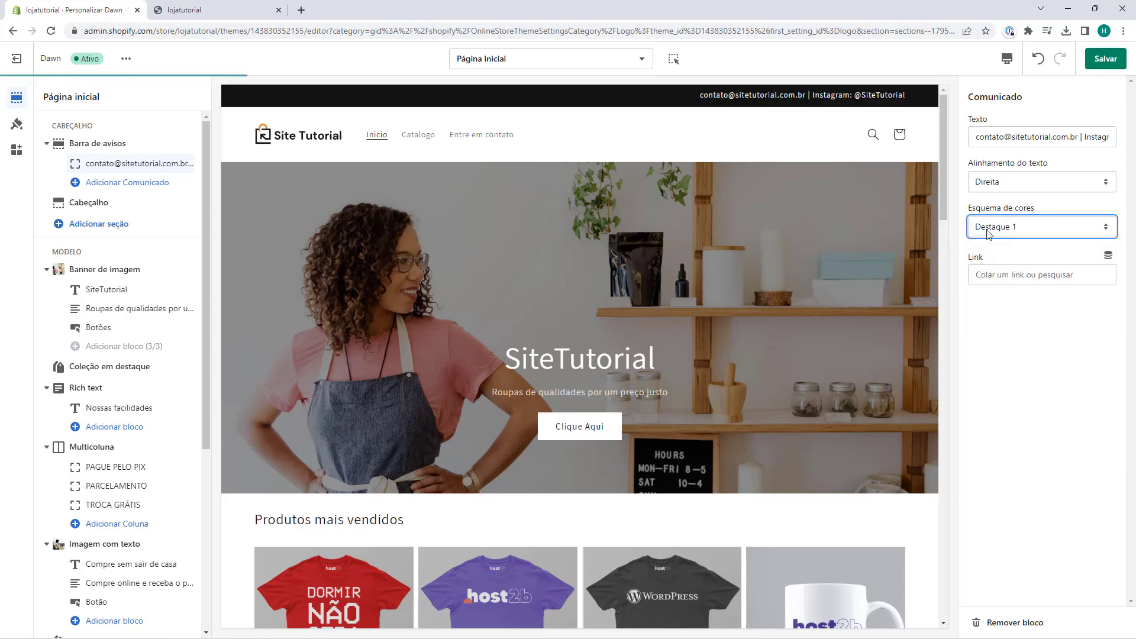
{"action": "left_click", "coordinate": [989, 229]}
{"action": "left_click", "coordinate": [990, 251]}
{"action": "left_click", "coordinate": [990, 229]}
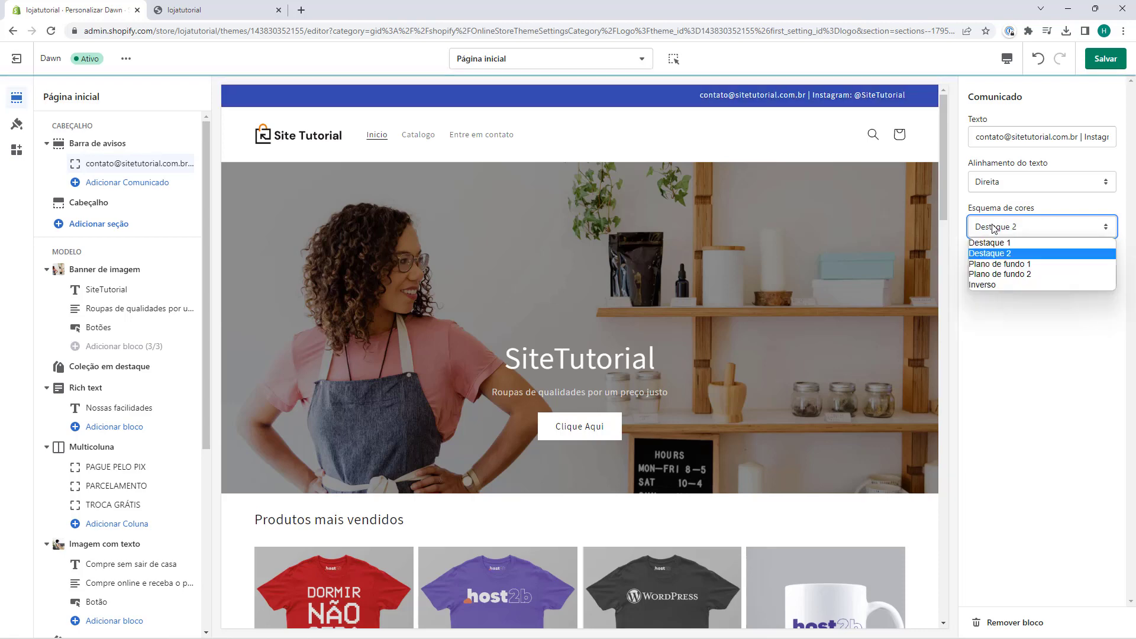
{"action": "left_click", "coordinate": [991, 272]}
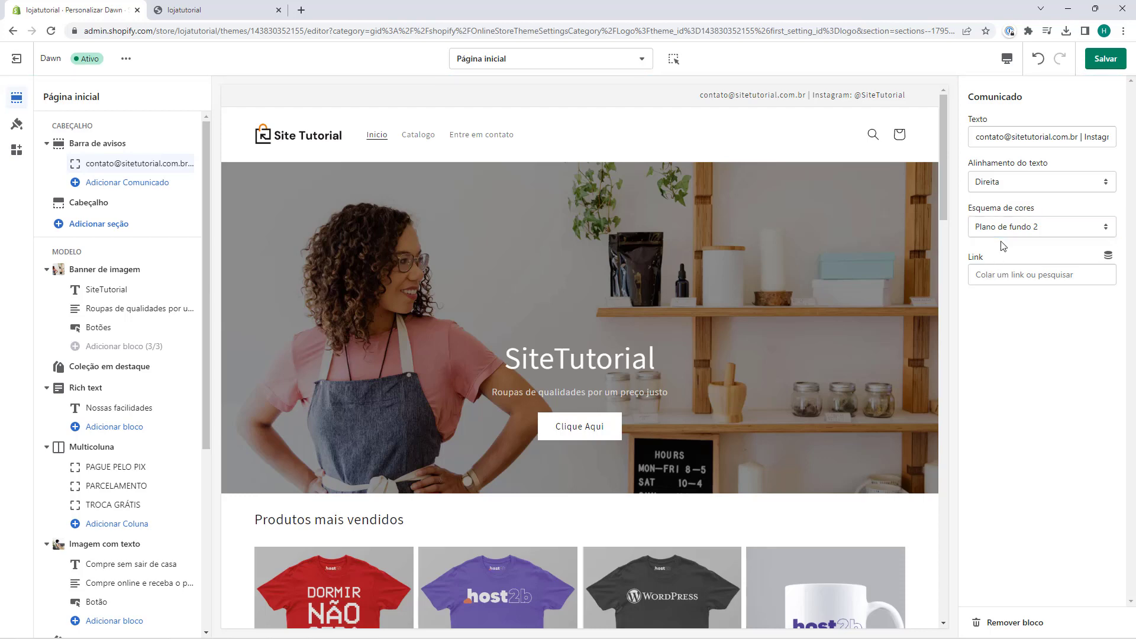
{"action": "left_click", "coordinate": [1003, 230]}
{"action": "left_click", "coordinate": [990, 255]}
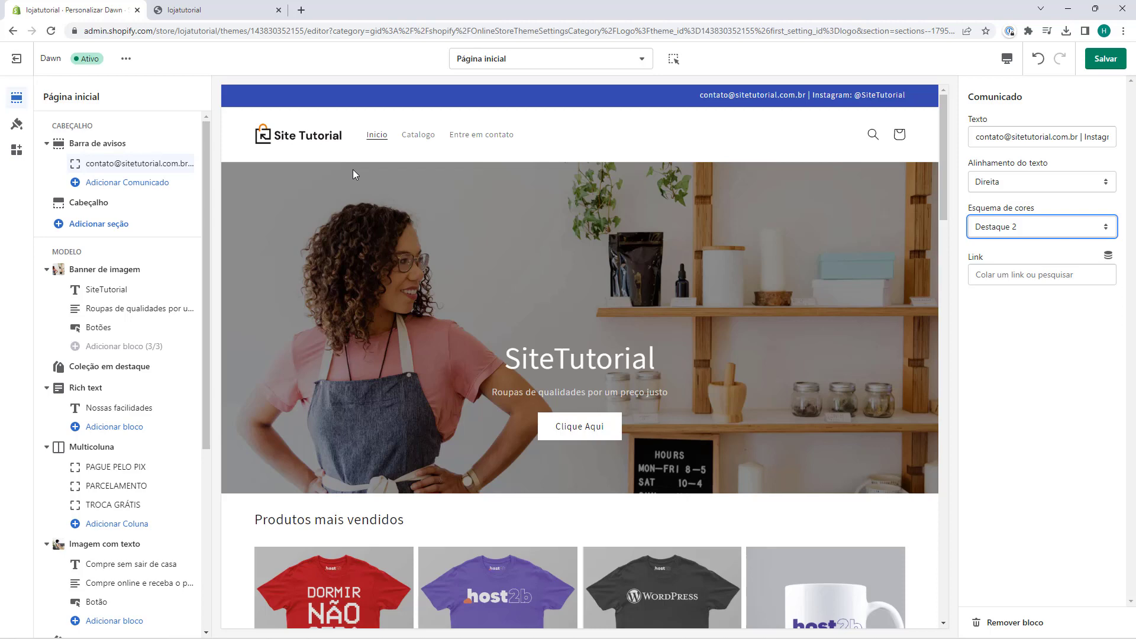
Add two extra announcements to the announcement bar and remove both again.
{"action": "left_click", "coordinate": [115, 183]}
{"action": "left_click", "coordinate": [98, 203]}
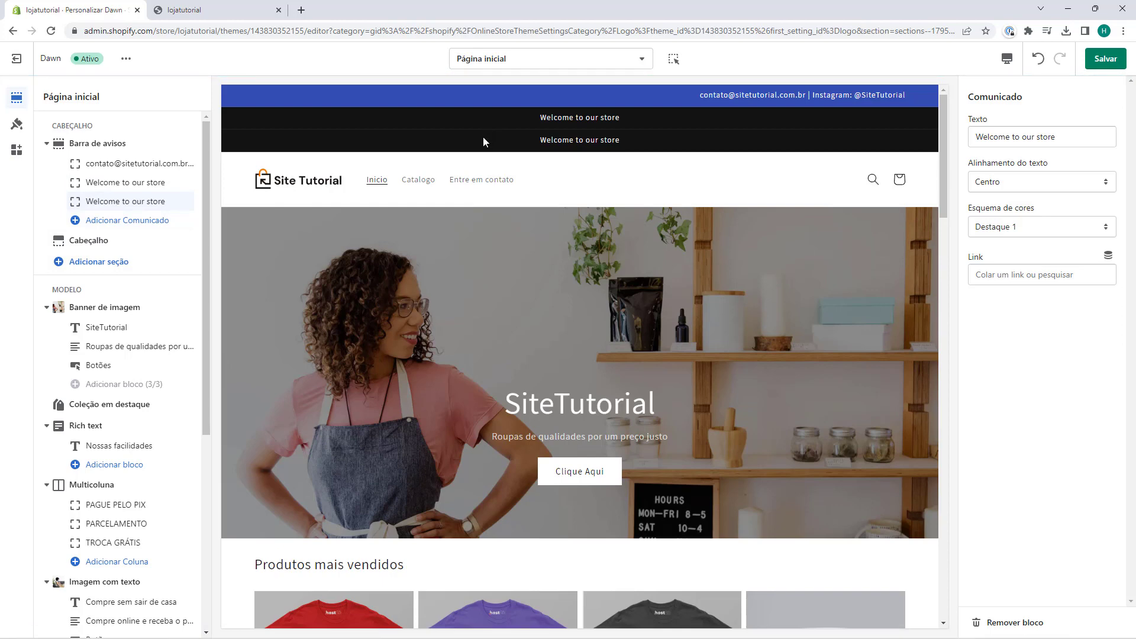
{"action": "key", "text": "Delete"}
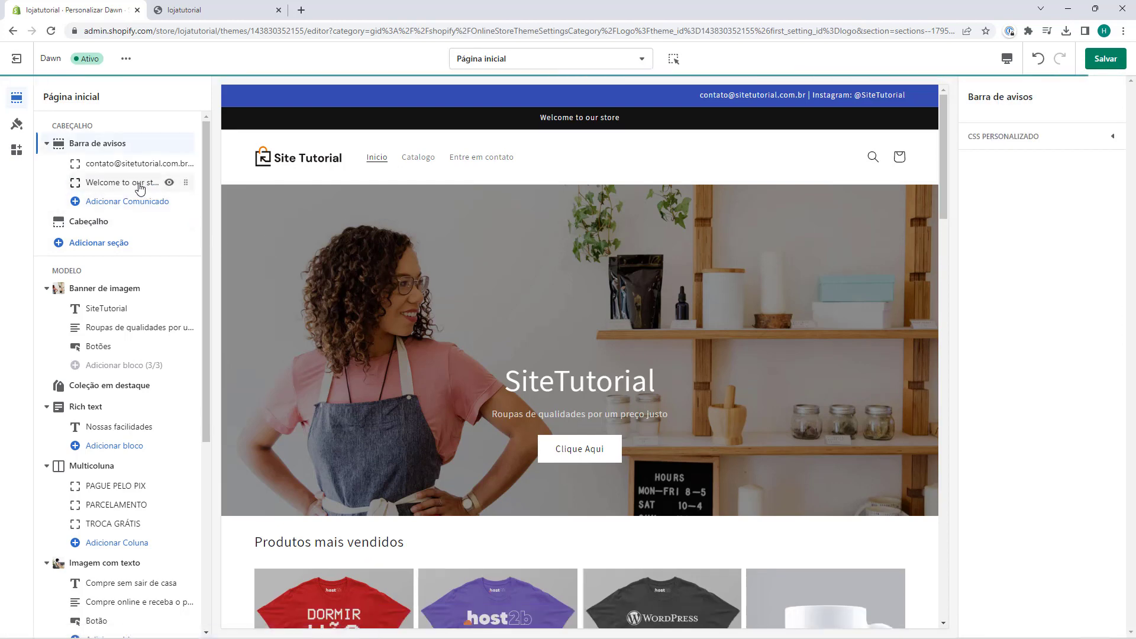
{"action": "left_click", "coordinate": [140, 184]}
{"action": "left_click", "coordinate": [1006, 622]}
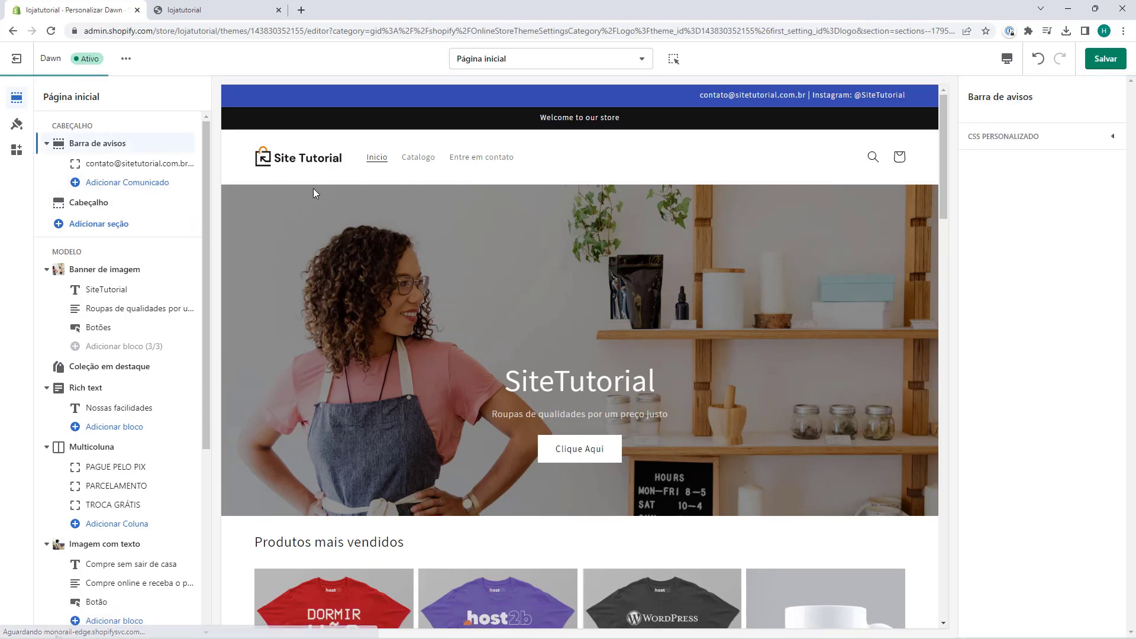
Open the header (Cabeçalho) settings and try the Destaque 1 and Destaque 2 color schemes, returning to Plano de fundo 1.
{"action": "left_click", "coordinate": [87, 204]}
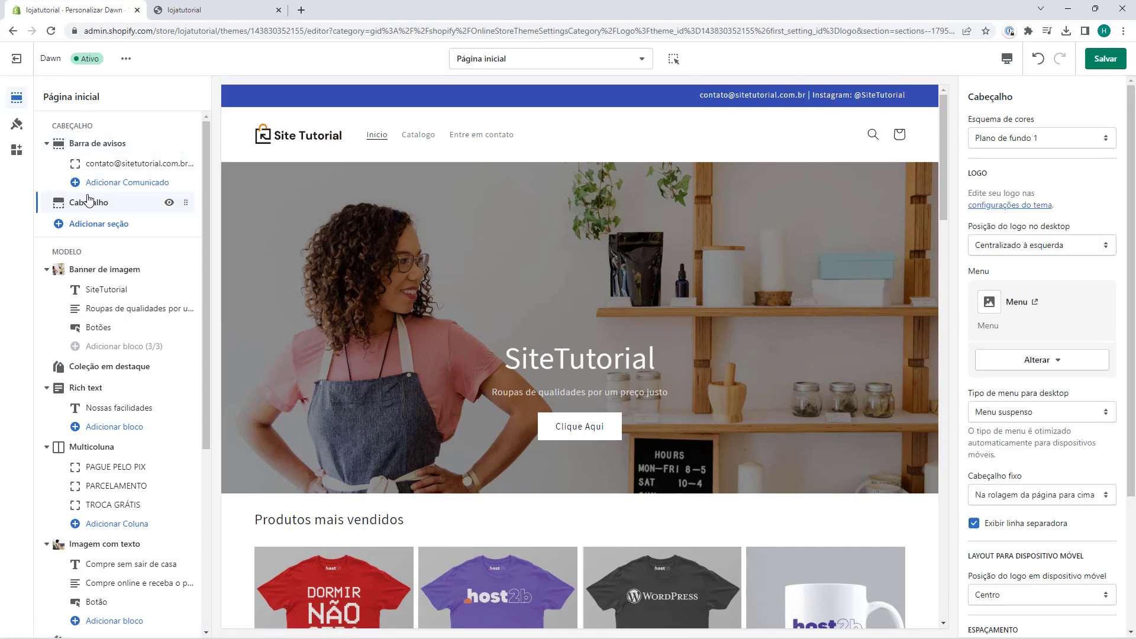
{"action": "left_click", "coordinate": [987, 137]}
{"action": "left_click", "coordinate": [993, 154]}
{"action": "left_click", "coordinate": [994, 141]}
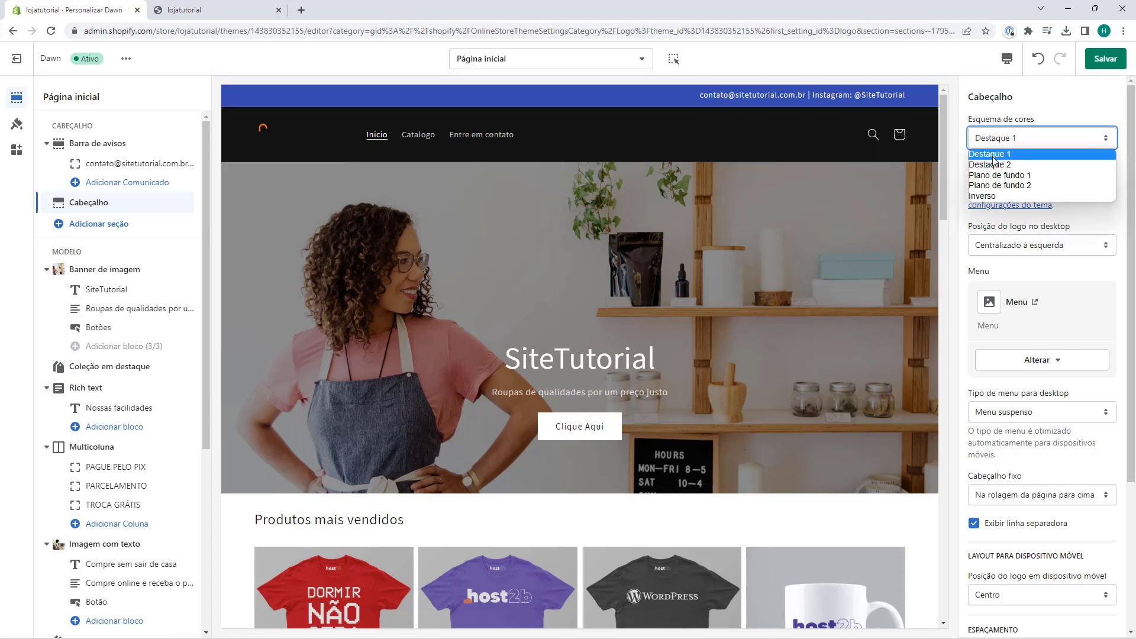
{"action": "left_click", "coordinate": [992, 164]}
{"action": "left_click", "coordinate": [992, 142]}
{"action": "left_click", "coordinate": [994, 175]}
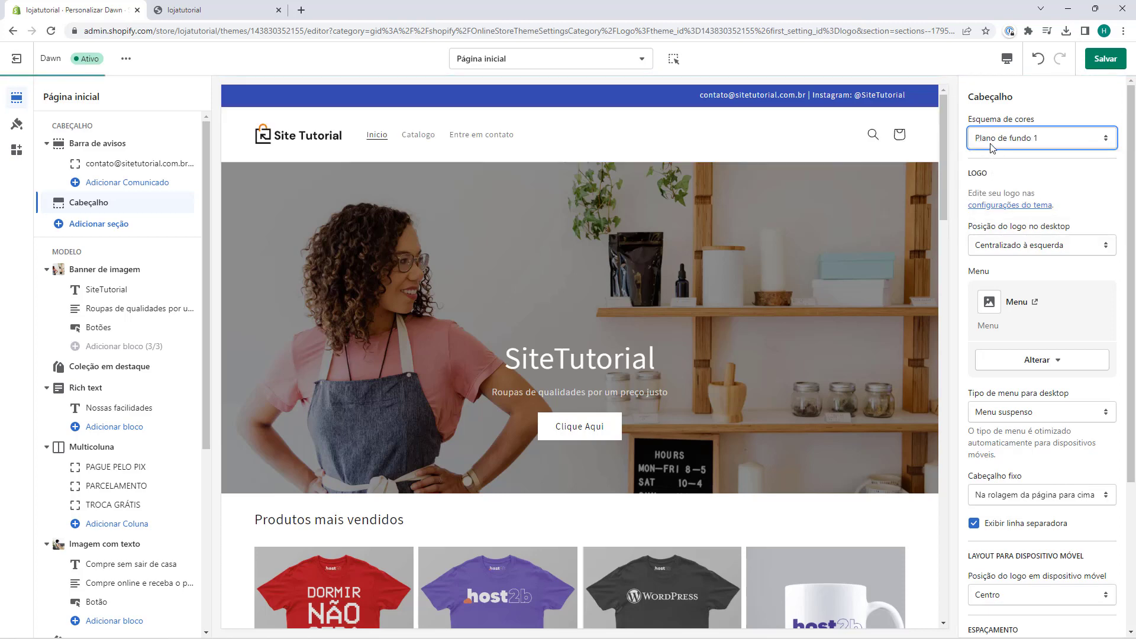
Try the Inverso and Destaque 2 color schemes on the header and set it back to Plano de fundo 1.
{"action": "left_click", "coordinate": [992, 142]}
{"action": "left_click", "coordinate": [994, 197]}
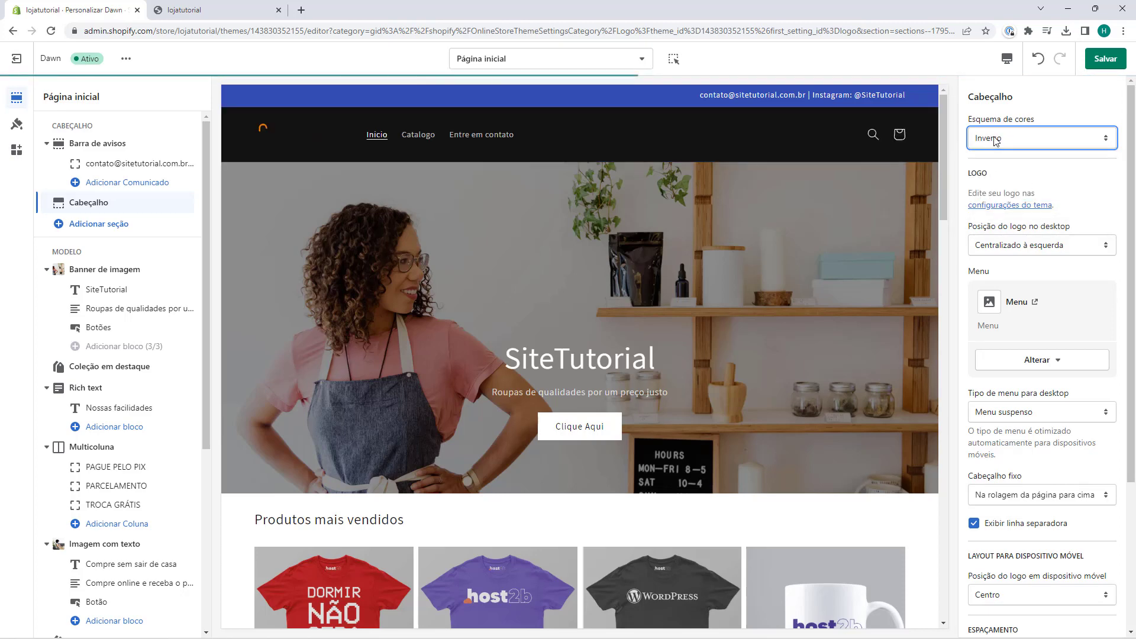
{"action": "left_click", "coordinate": [996, 141]}
{"action": "left_click", "coordinate": [993, 164]}
{"action": "left_click", "coordinate": [995, 139]}
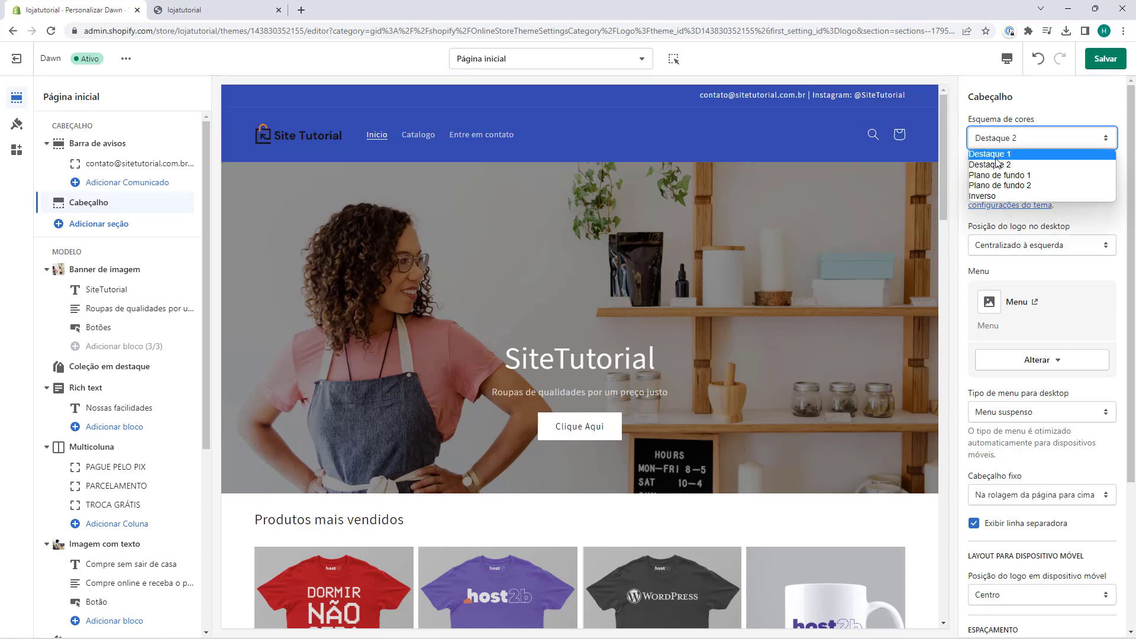
{"action": "left_click", "coordinate": [994, 175]}
{"action": "left_click", "coordinate": [991, 142]}
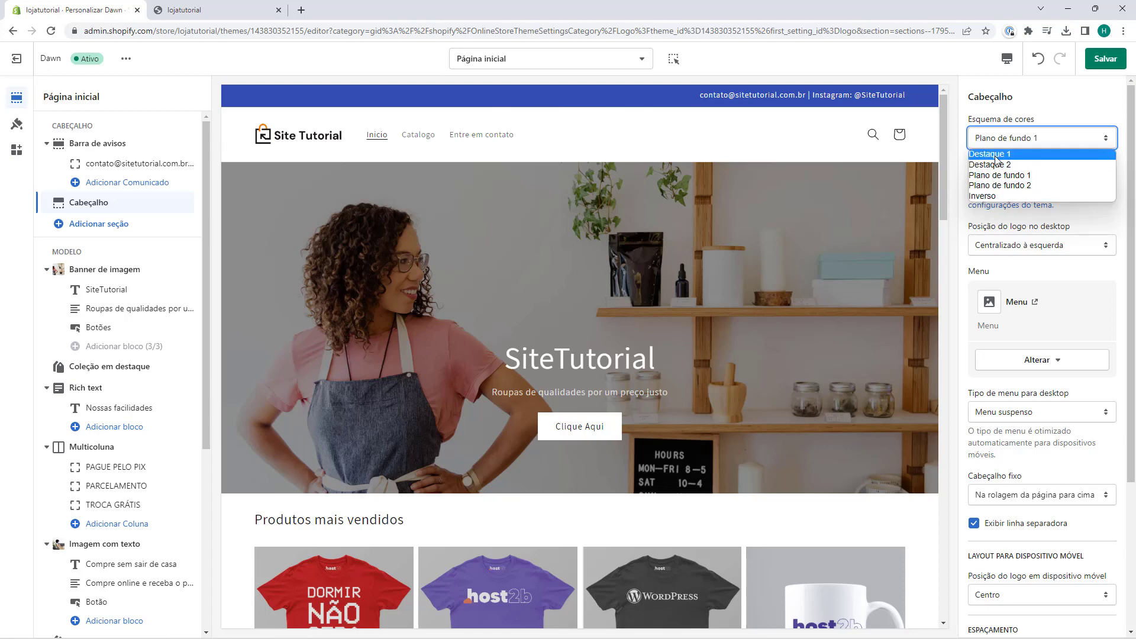
{"action": "left_click", "coordinate": [997, 176]}
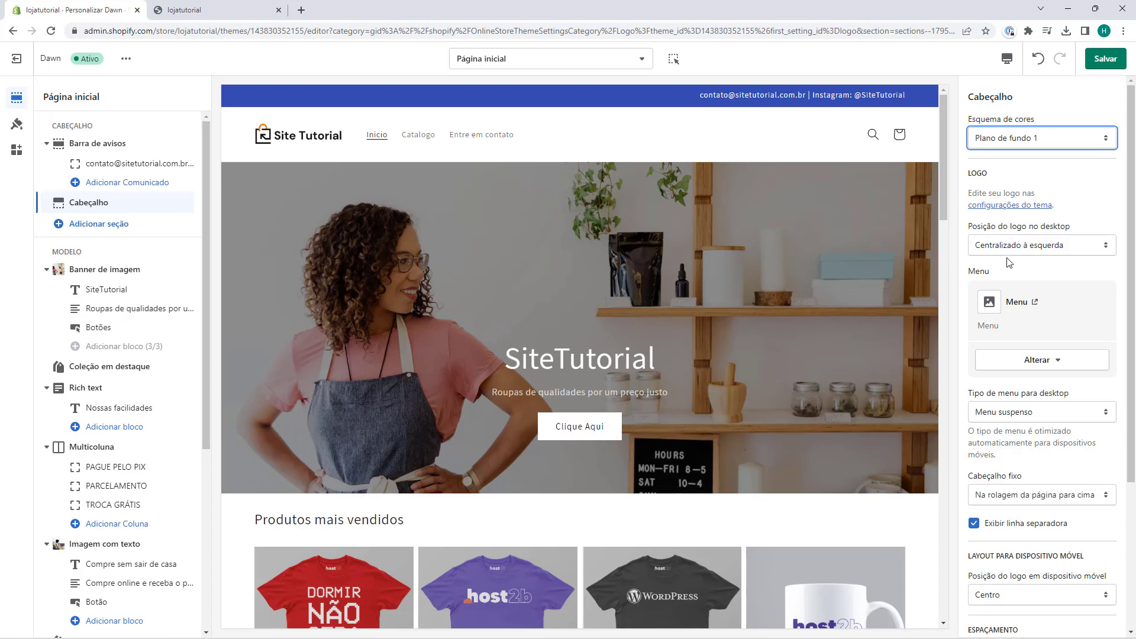
Try the header's desktop logo position as Canto superior esquerdo, and change it to Centralizado na parte superior.
{"action": "left_click", "coordinate": [1030, 248]}
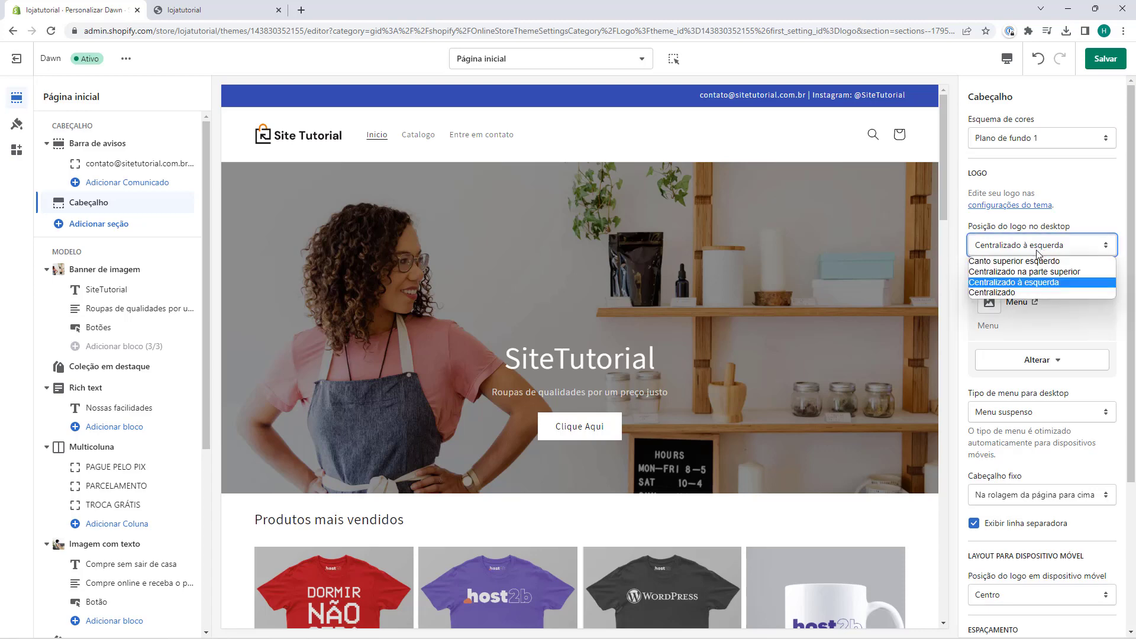
{"action": "left_click", "coordinate": [1000, 261]}
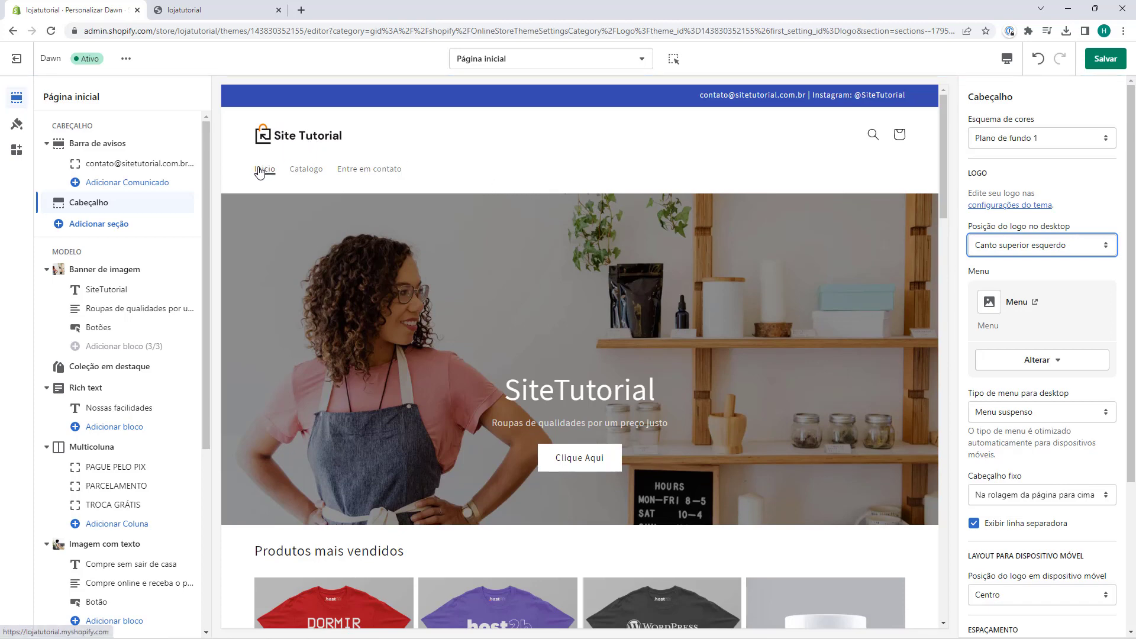
{"action": "left_click", "coordinate": [1010, 249]}
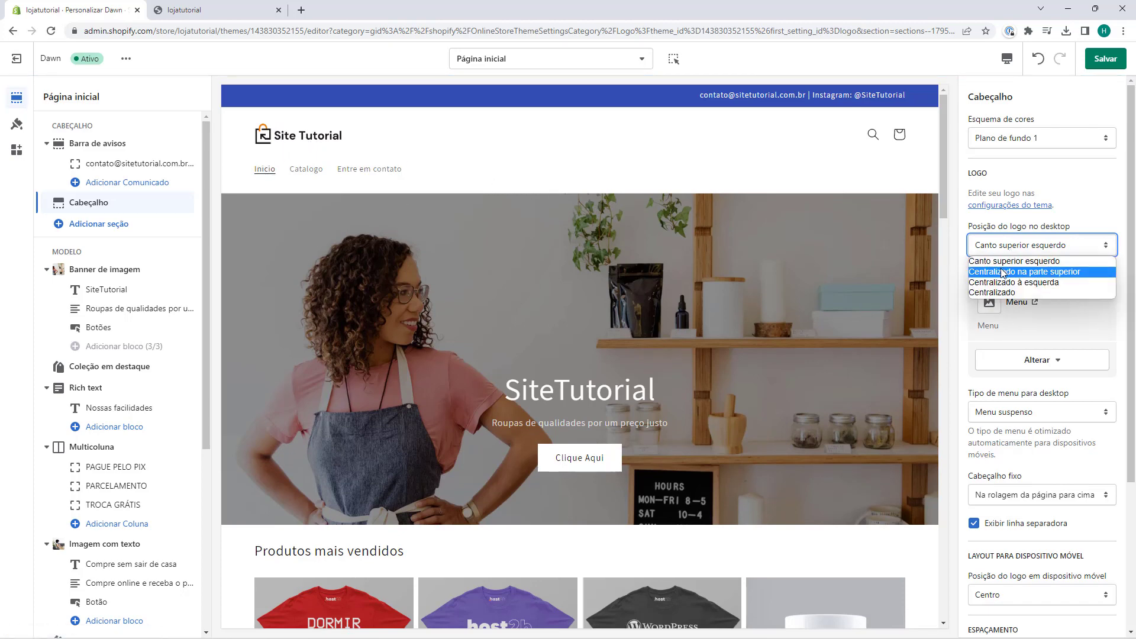
{"action": "left_click", "coordinate": [1003, 273]}
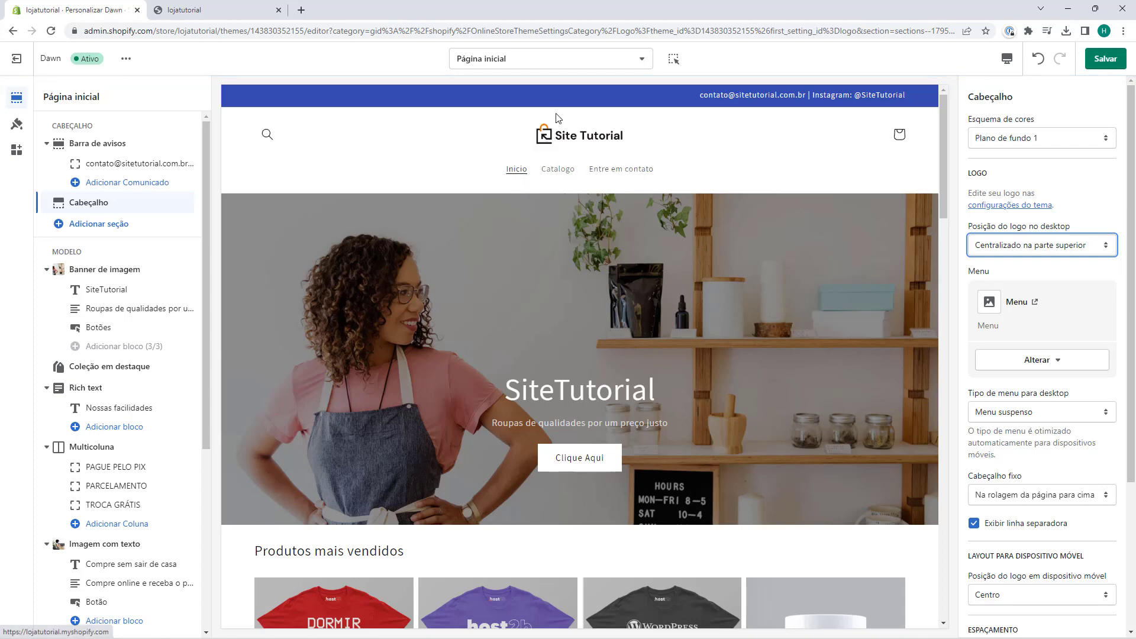
Compare the header's desktop logo positions Centralizado à esquerda and Centralizado, and set it to Centralizado à esquerda.
{"action": "left_click", "coordinate": [1044, 247]}
{"action": "left_click", "coordinate": [1030, 282]}
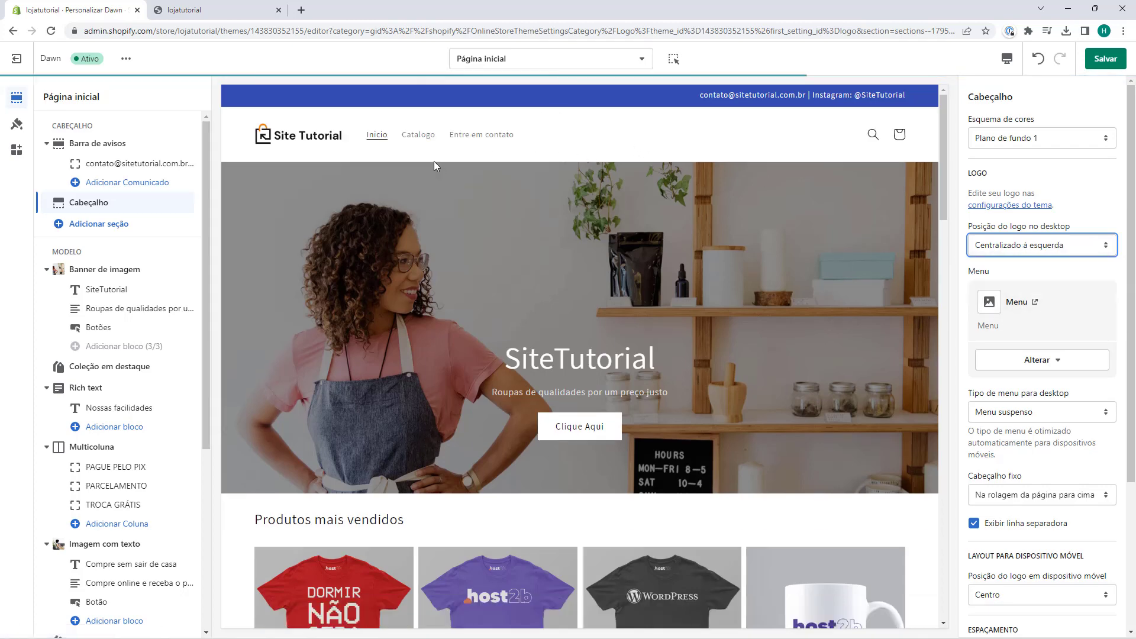
{"action": "left_click", "coordinate": [1040, 247]}
{"action": "left_click", "coordinate": [1018, 292]}
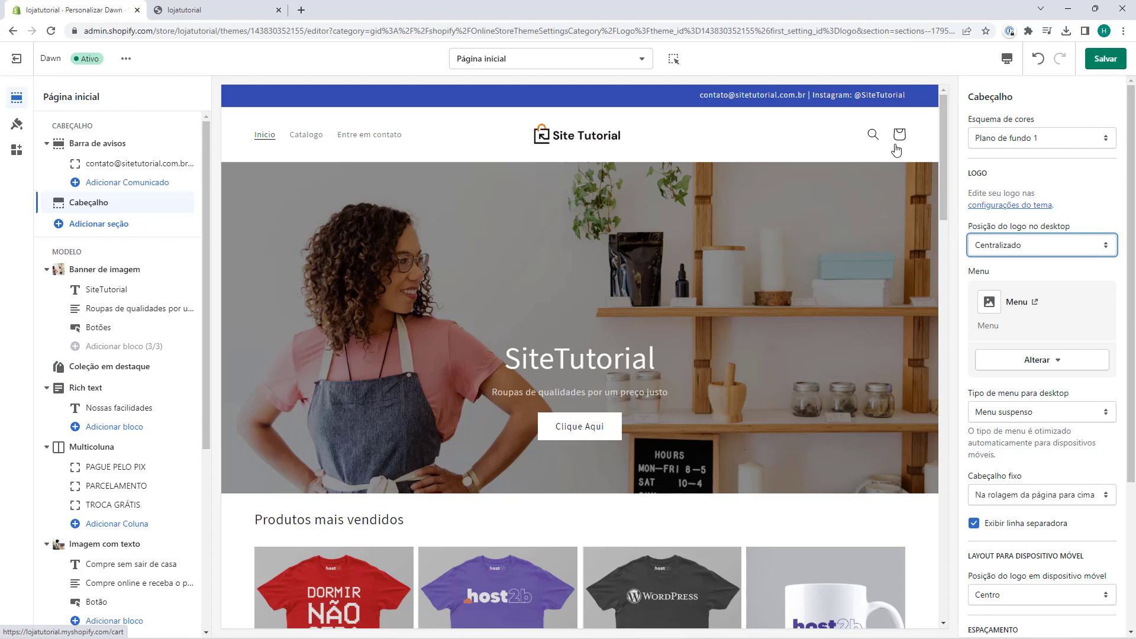
{"action": "left_click", "coordinate": [1006, 246]}
{"action": "left_click", "coordinate": [987, 282]}
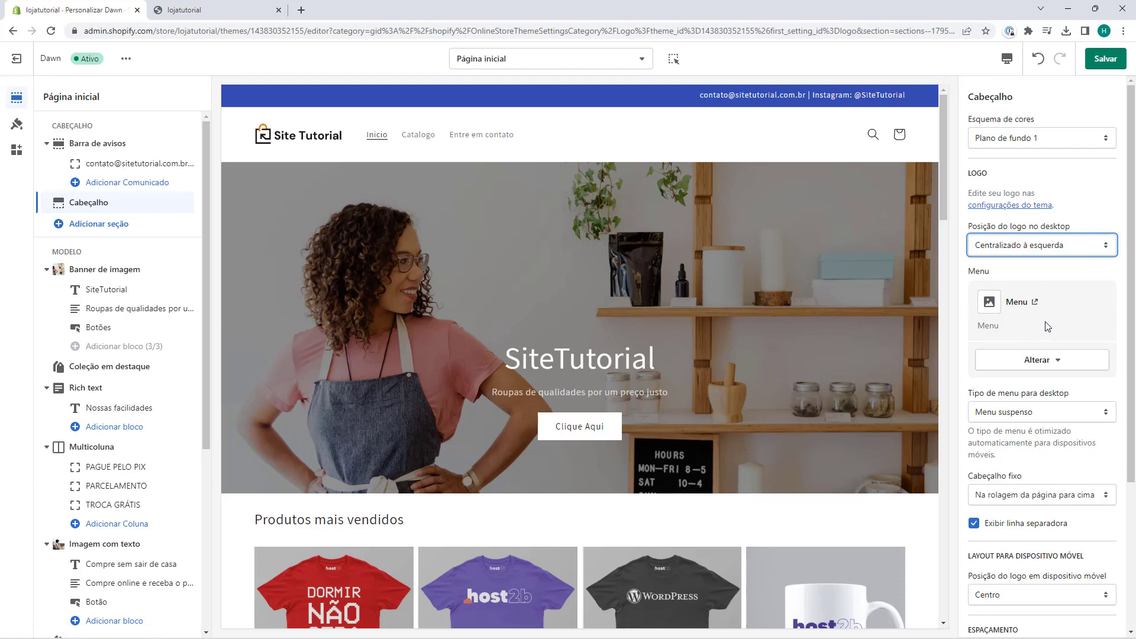
View the header menu's change options, and try the Megamenu desktop menu type, returning it to Menu suspenso.
{"action": "left_click", "coordinate": [1024, 363]}
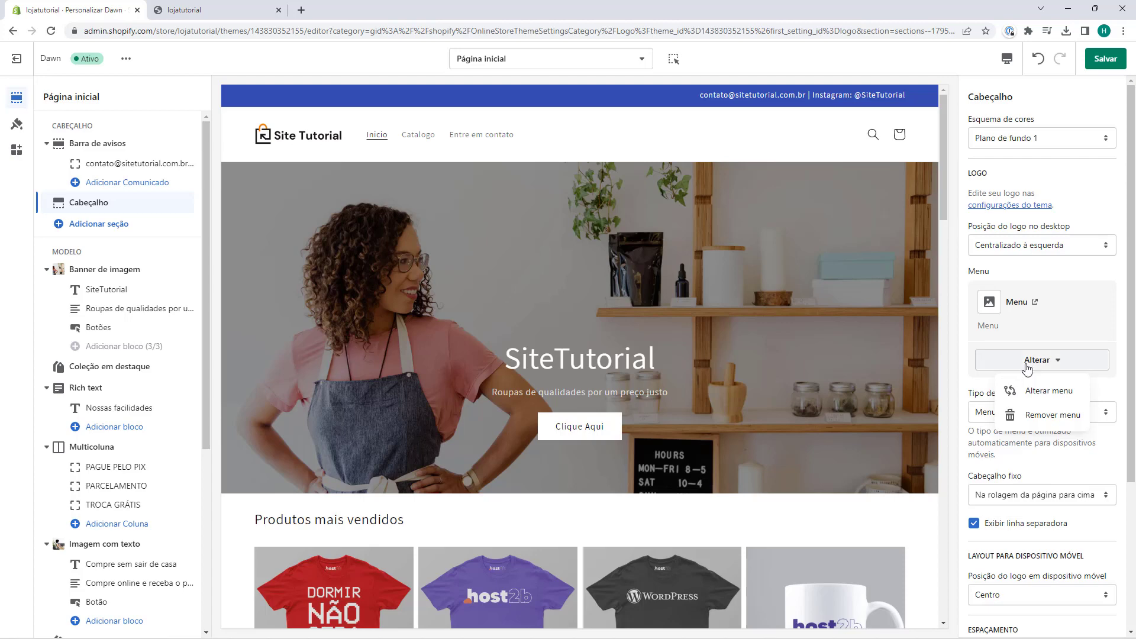
{"action": "left_click", "coordinate": [1025, 367]}
{"action": "scroll", "coordinate": [1021, 317], "scroll_direction": "down", "scroll_amount": 4}
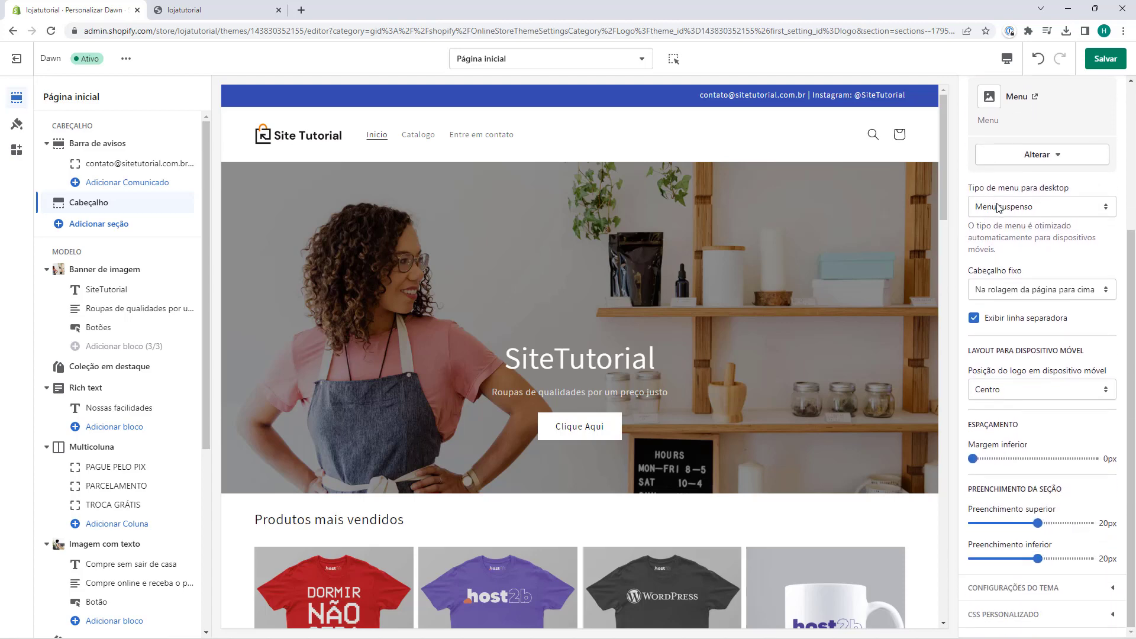
{"action": "left_click", "coordinate": [999, 207]}
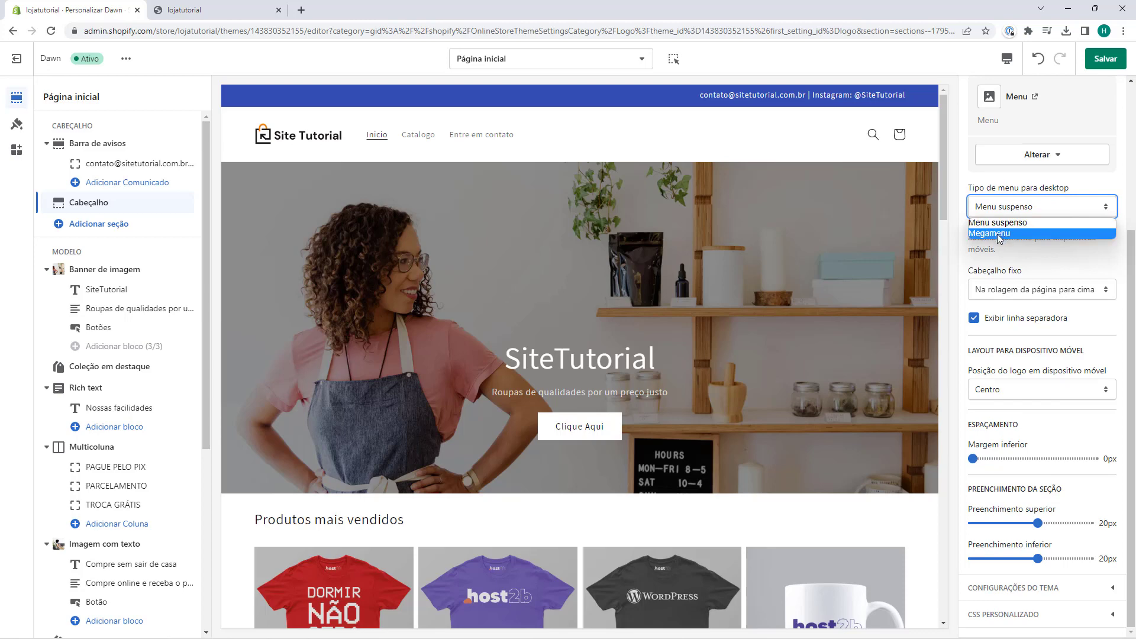
{"action": "left_click", "coordinate": [1000, 235]}
{"action": "left_click", "coordinate": [1000, 206]}
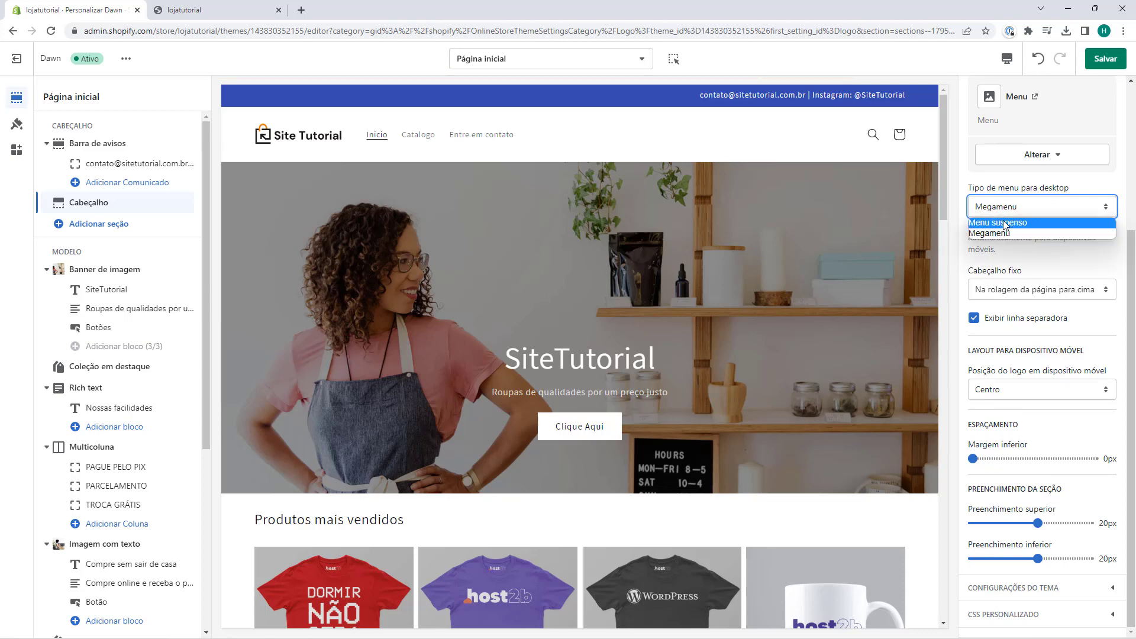
{"action": "left_click", "coordinate": [1001, 219]}
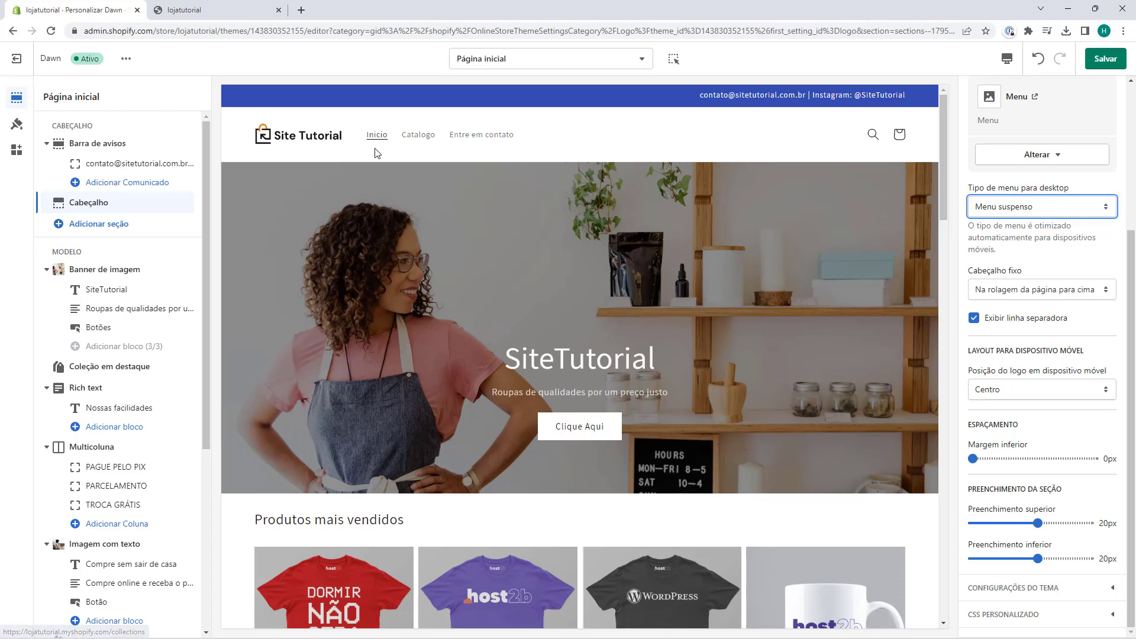
{"action": "left_click", "coordinate": [1011, 207]}
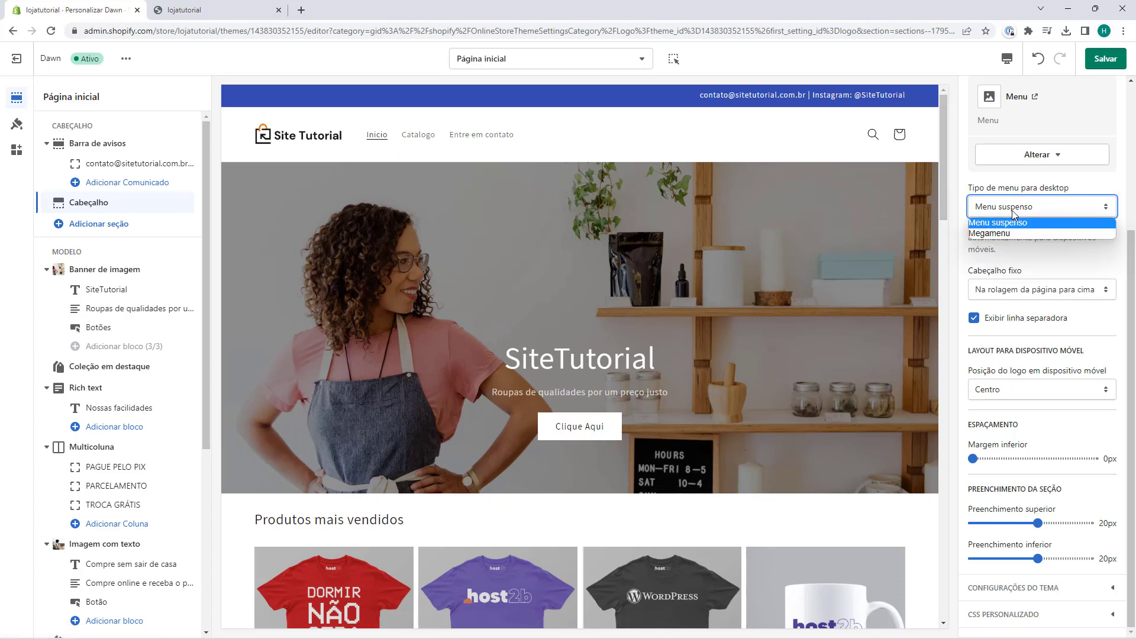
{"action": "left_click", "coordinate": [1004, 235]}
{"action": "left_click", "coordinate": [998, 214]}
{"action": "left_click", "coordinate": [991, 224]}
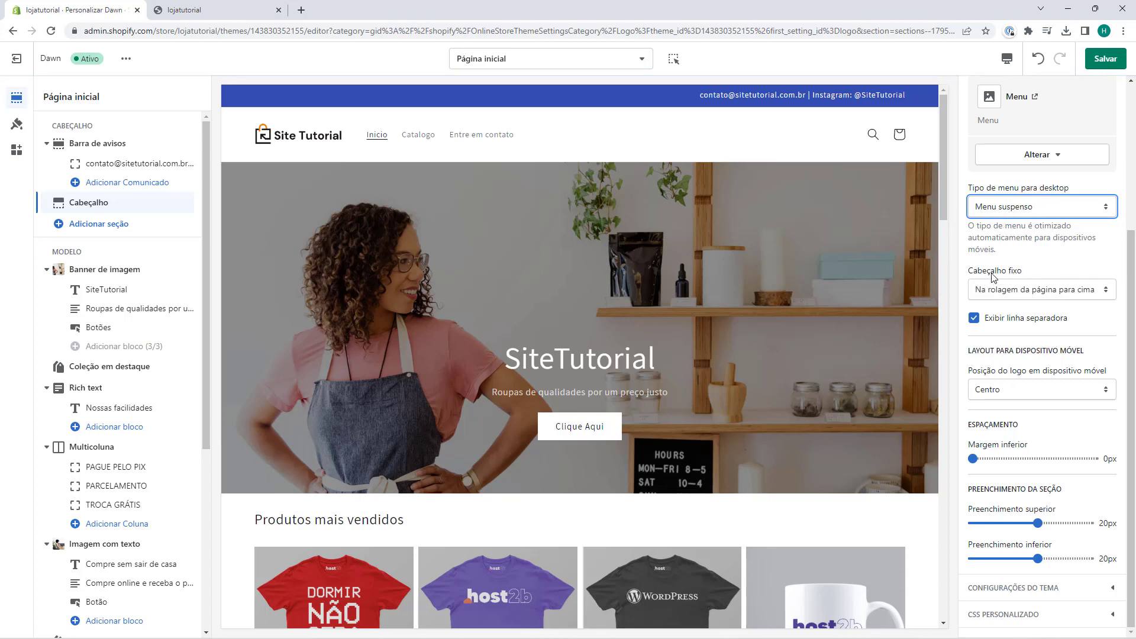
Examine how the header behaves in the preview while the page is scrolled down and back up.
{"action": "scroll", "coordinate": [731, 237], "scroll_direction": "down", "scroll_amount": 5}
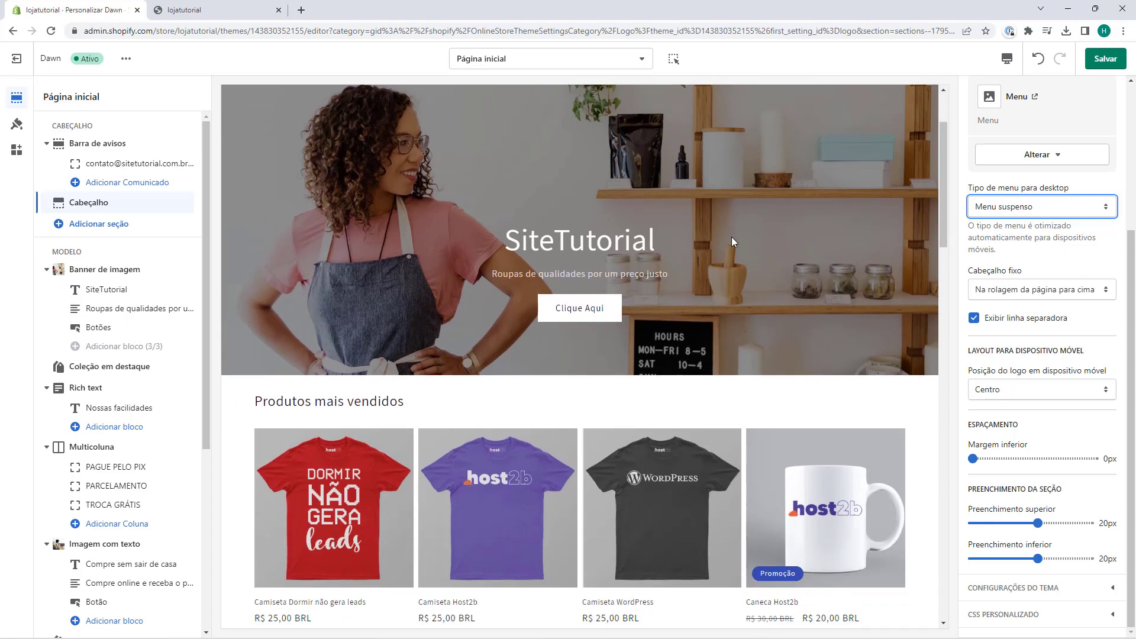
{"action": "scroll", "coordinate": [725, 238], "scroll_direction": "down", "scroll_amount": 1}
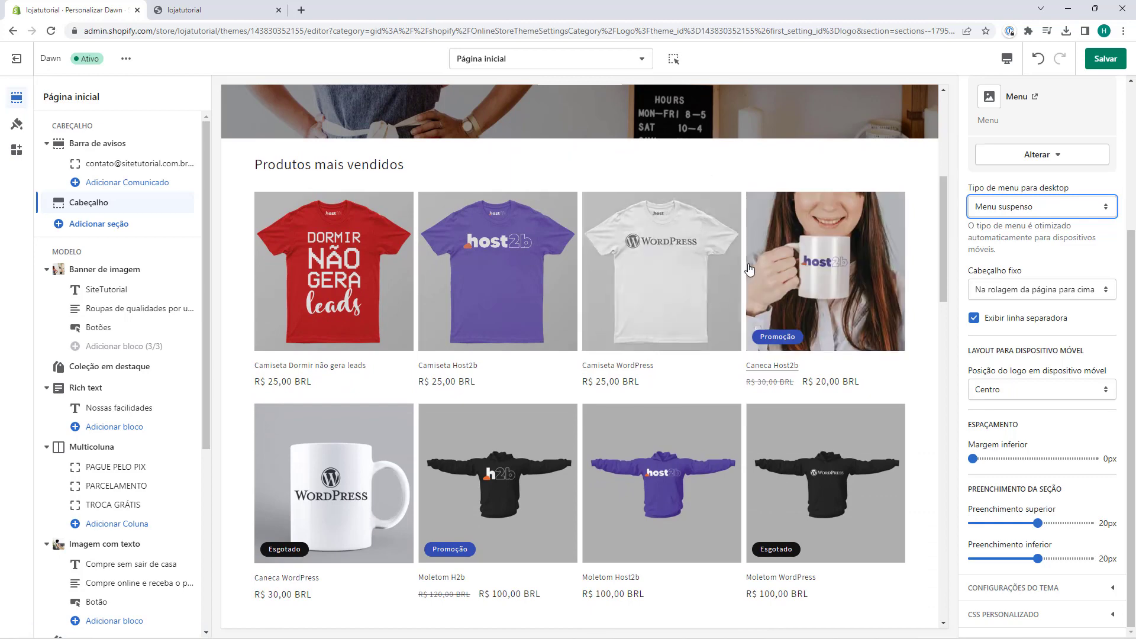
{"action": "scroll", "coordinate": [743, 268], "scroll_direction": "up", "scroll_amount": 1}
{"action": "scroll", "coordinate": [743, 268], "scroll_direction": "up", "scroll_amount": 2}
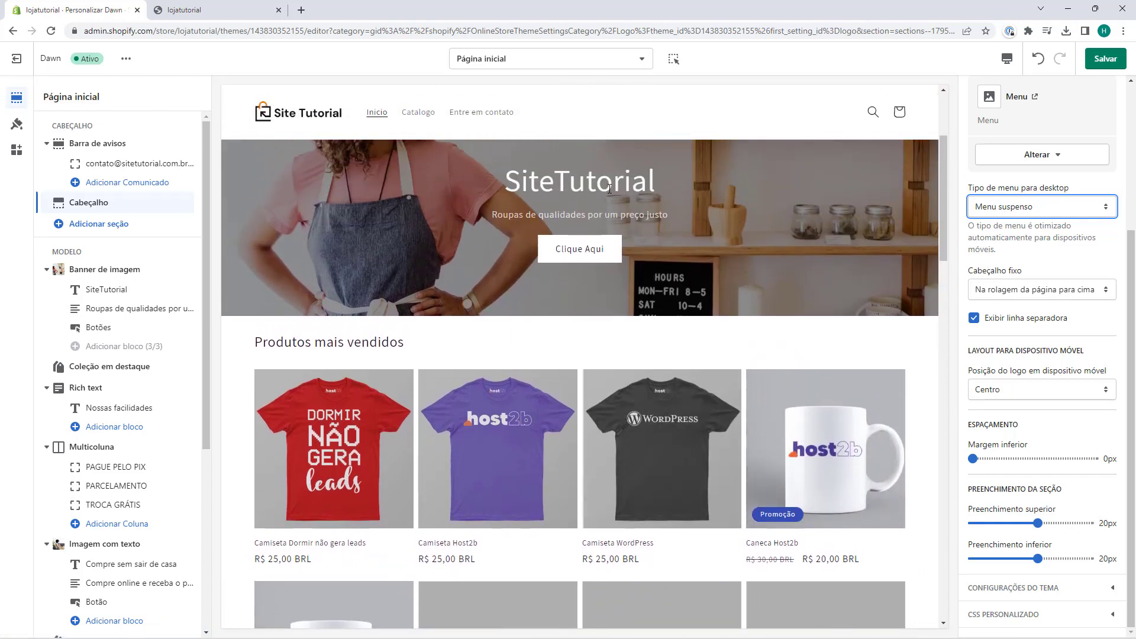
{"action": "scroll", "coordinate": [671, 211], "scroll_direction": "down", "scroll_amount": 2}
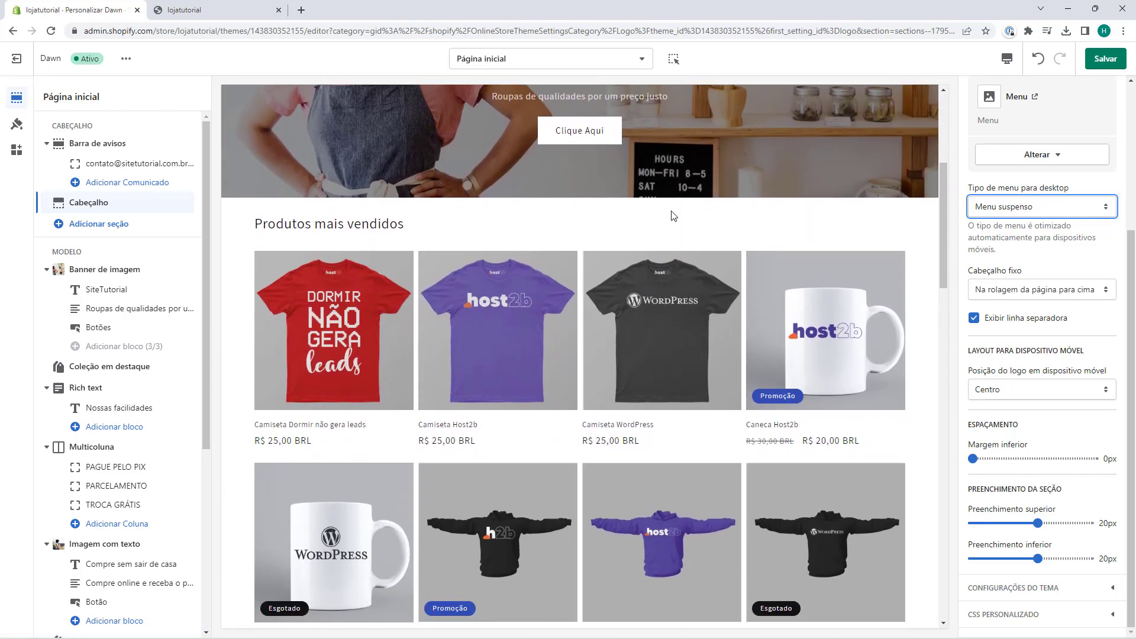
{"action": "scroll", "coordinate": [673, 216], "scroll_direction": "up", "scroll_amount": 5}
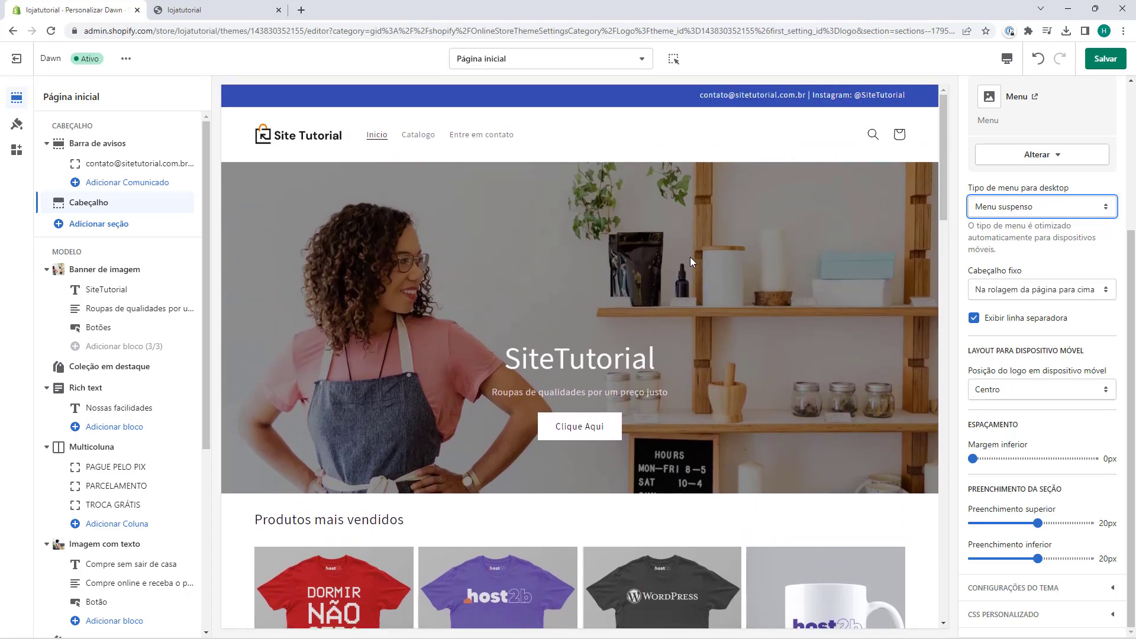
Try the fixed header option (Cabeçalho fixo) Nenhum and check the header while scrolling the preview.
{"action": "left_click", "coordinate": [1013, 296]}
{"action": "left_click", "coordinate": [1009, 305]}
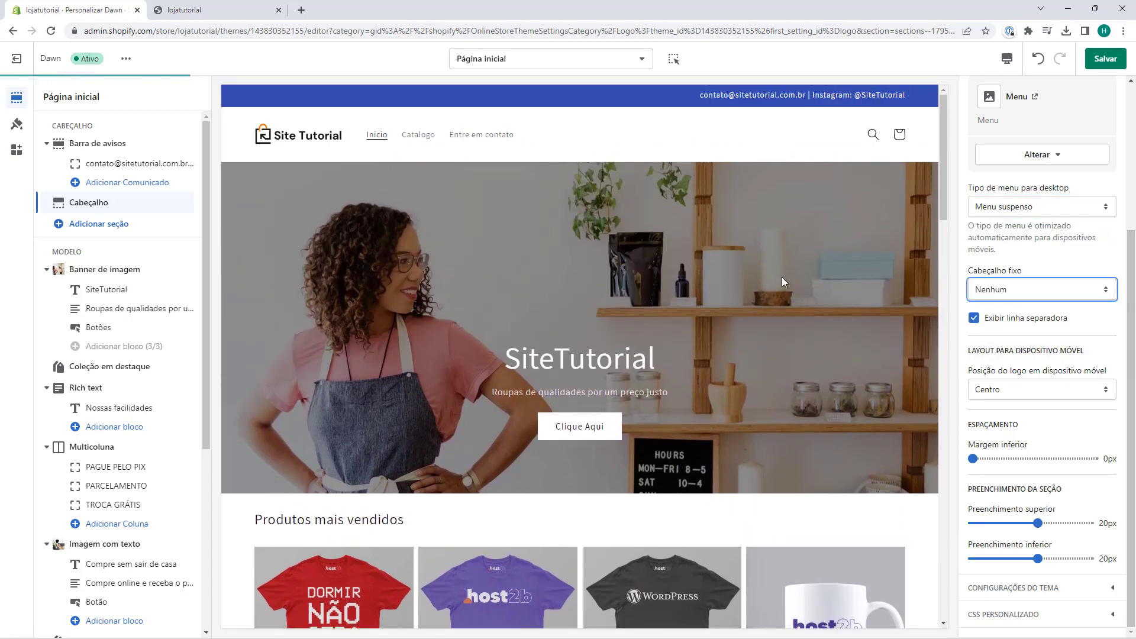
{"action": "scroll", "coordinate": [727, 277], "scroll_direction": "down", "scroll_amount": 5}
{"action": "scroll", "coordinate": [723, 278], "scroll_direction": "up", "scroll_amount": 2}
{"action": "scroll", "coordinate": [723, 278], "scroll_direction": "down", "scroll_amount": 5}
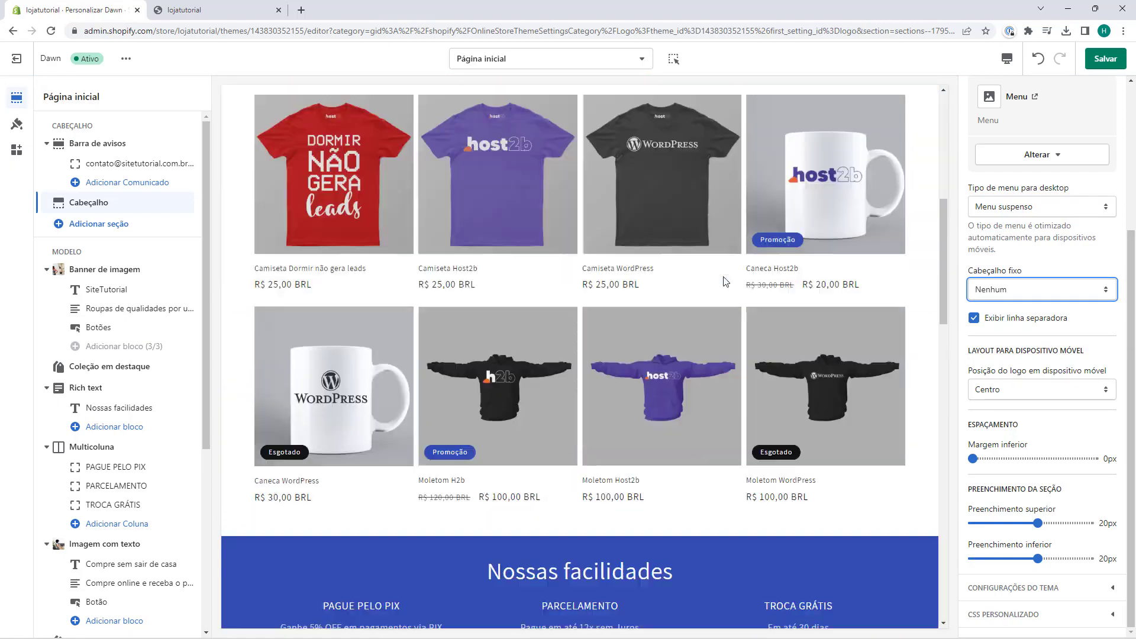
{"action": "scroll", "coordinate": [723, 278], "scroll_direction": "up", "scroll_amount": 9}
Try the fixed header option Sempre and check the header while scrolling the preview.
{"action": "left_click", "coordinate": [1019, 298]}
{"action": "left_click", "coordinate": [1007, 341]}
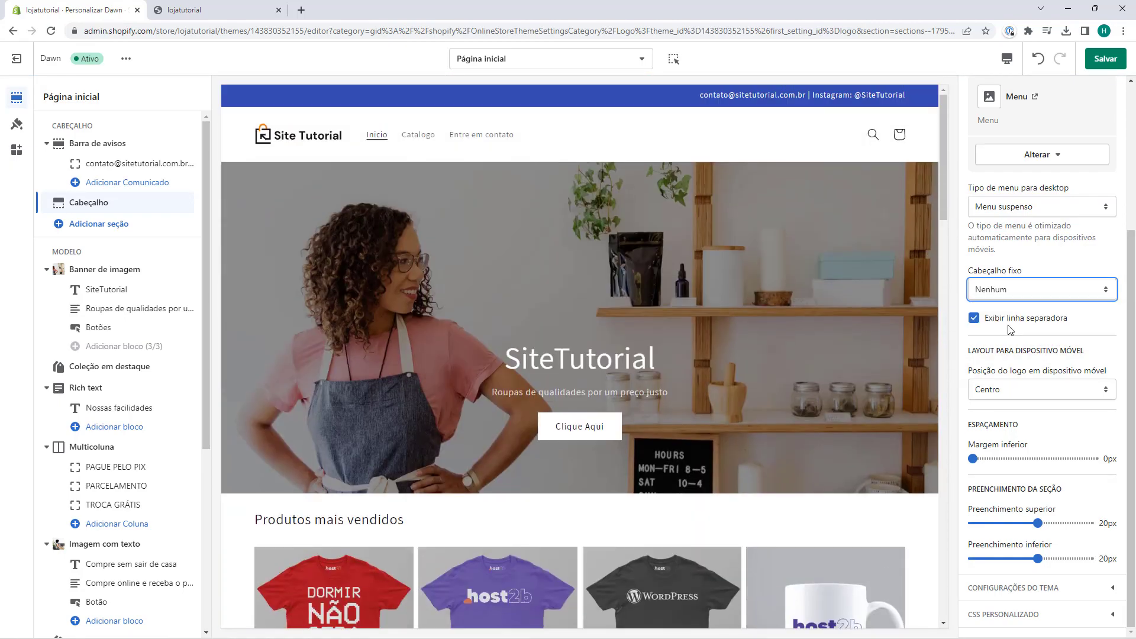
{"action": "scroll", "coordinate": [658, 283], "scroll_direction": "down", "scroll_amount": 5}
{"action": "scroll", "coordinate": [658, 283], "scroll_direction": "up", "scroll_amount": 4}
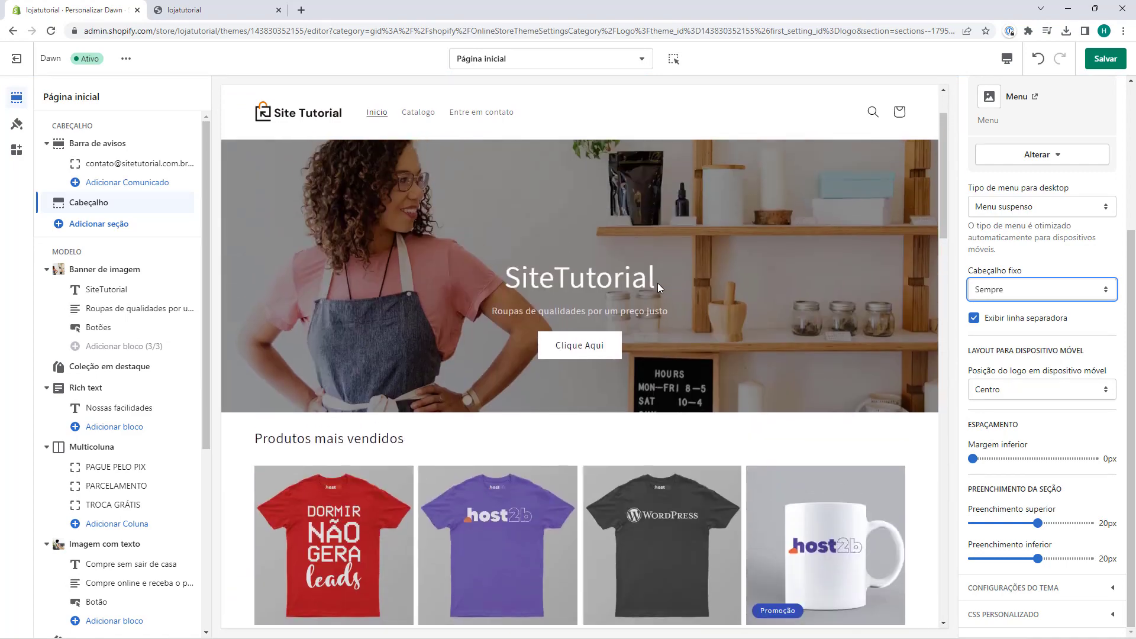
{"action": "scroll", "coordinate": [658, 283], "scroll_direction": "down", "scroll_amount": 7}
{"action": "scroll", "coordinate": [658, 283], "scroll_direction": "up", "scroll_amount": 7}
{"action": "scroll", "coordinate": [658, 296], "scroll_direction": "down", "scroll_amount": 2}
{"action": "scroll", "coordinate": [658, 302], "scroll_direction": "up", "scroll_amount": 3}
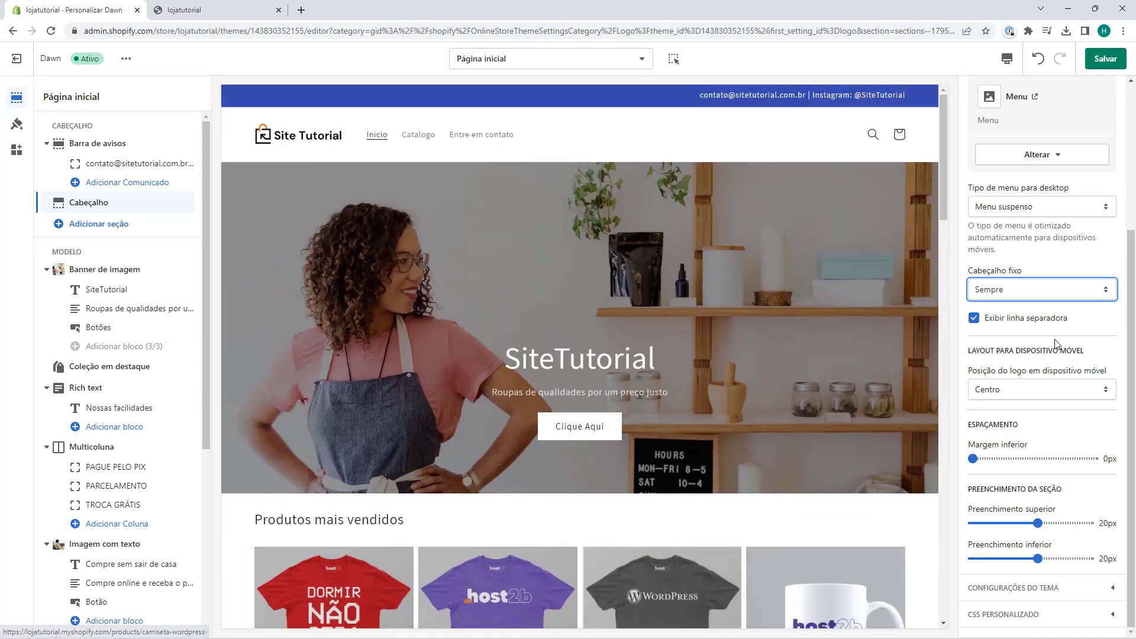
Try the fixed header option Sempre, reduzir o tamanho do logo and check the logo while scrolling the preview.
{"action": "left_click", "coordinate": [1032, 289]}
{"action": "left_click", "coordinate": [1006, 335]}
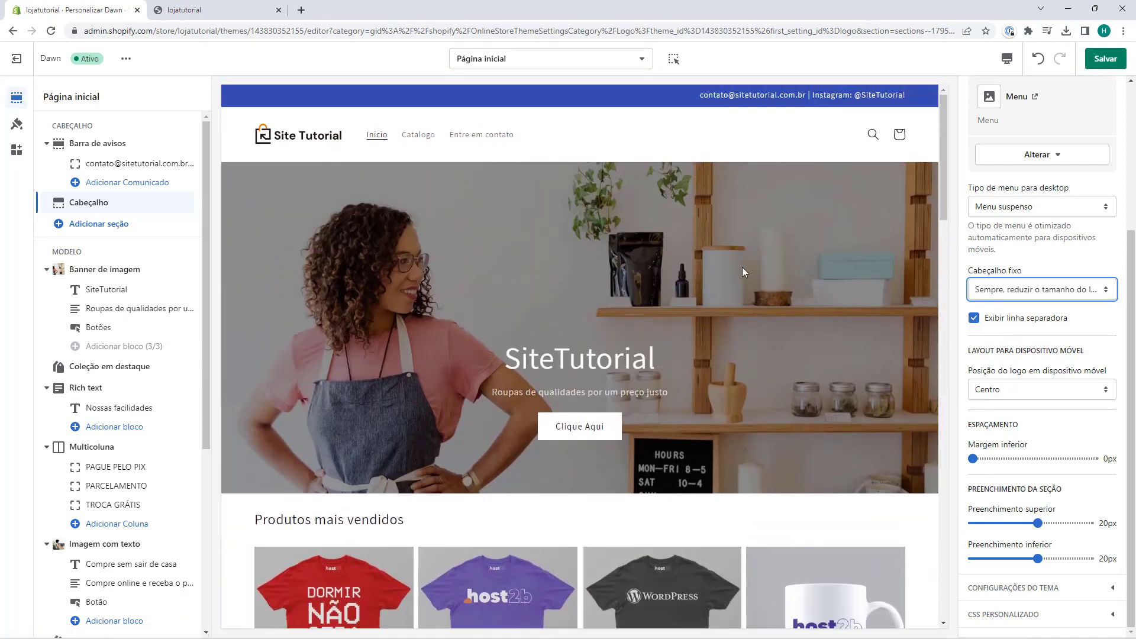
{"action": "scroll", "coordinate": [726, 263], "scroll_direction": "down", "scroll_amount": 4}
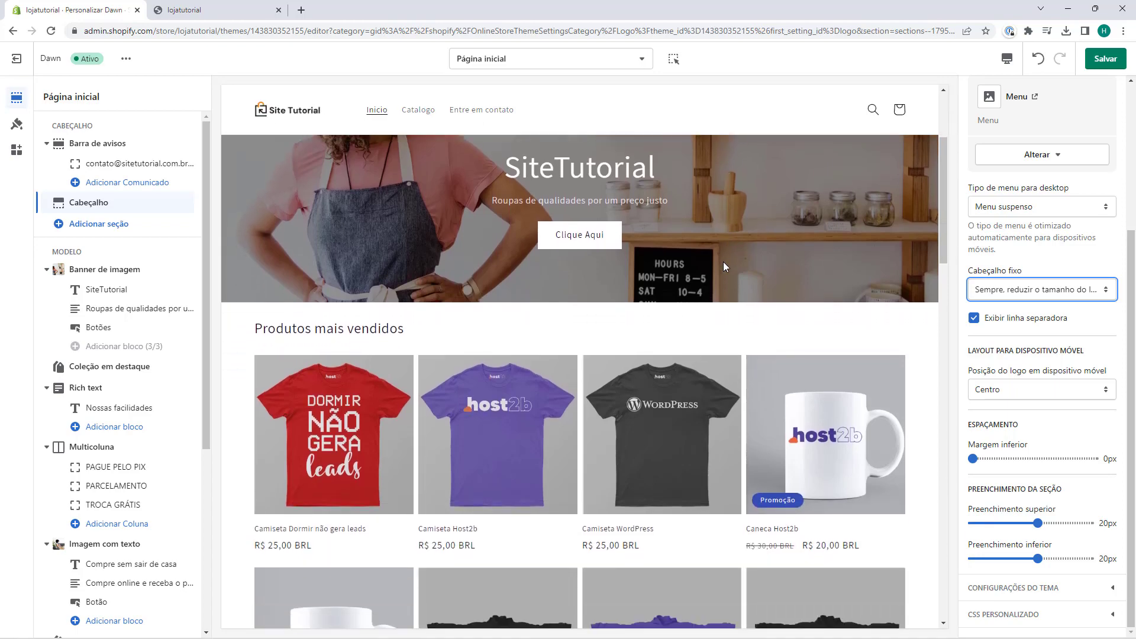
{"action": "scroll", "coordinate": [723, 261], "scroll_direction": "down", "scroll_amount": 5}
{"action": "scroll", "coordinate": [704, 261], "scroll_direction": "up", "scroll_amount": 8}
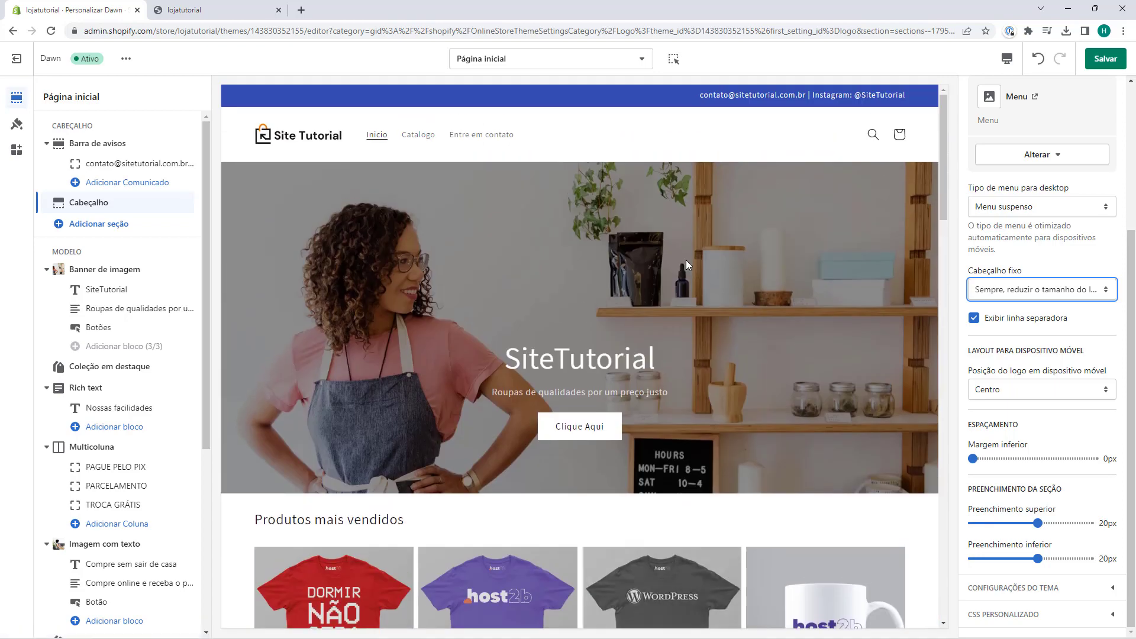
Set the fixed header to Na rolagem da página para cima, and turn the separator line off and on again.
{"action": "left_click", "coordinate": [1042, 289]}
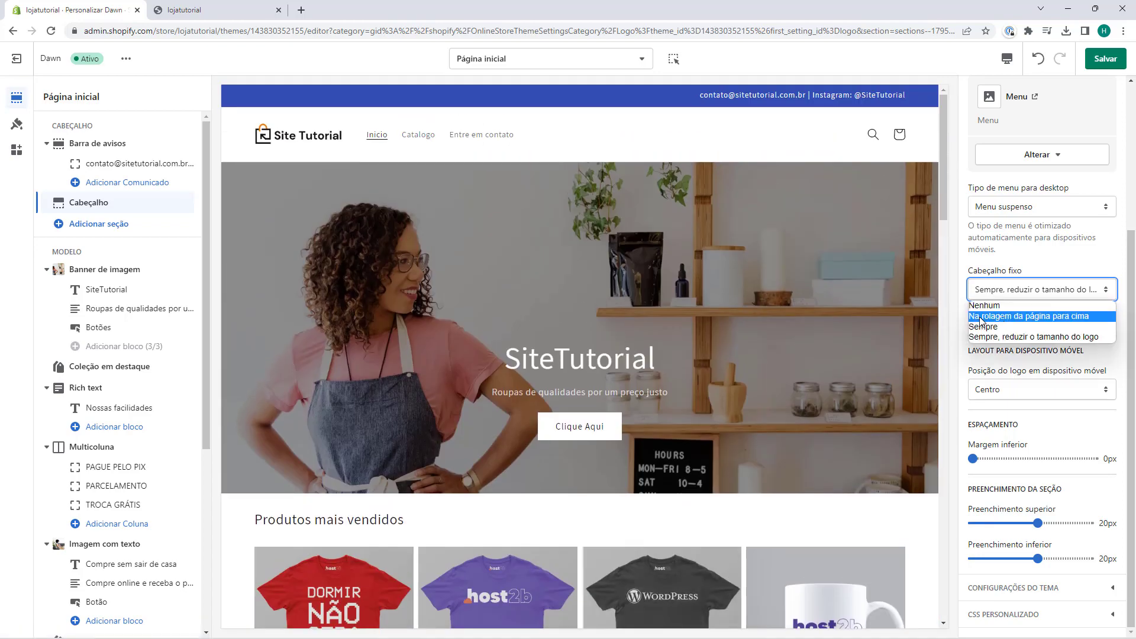
{"action": "left_click", "coordinate": [980, 317]}
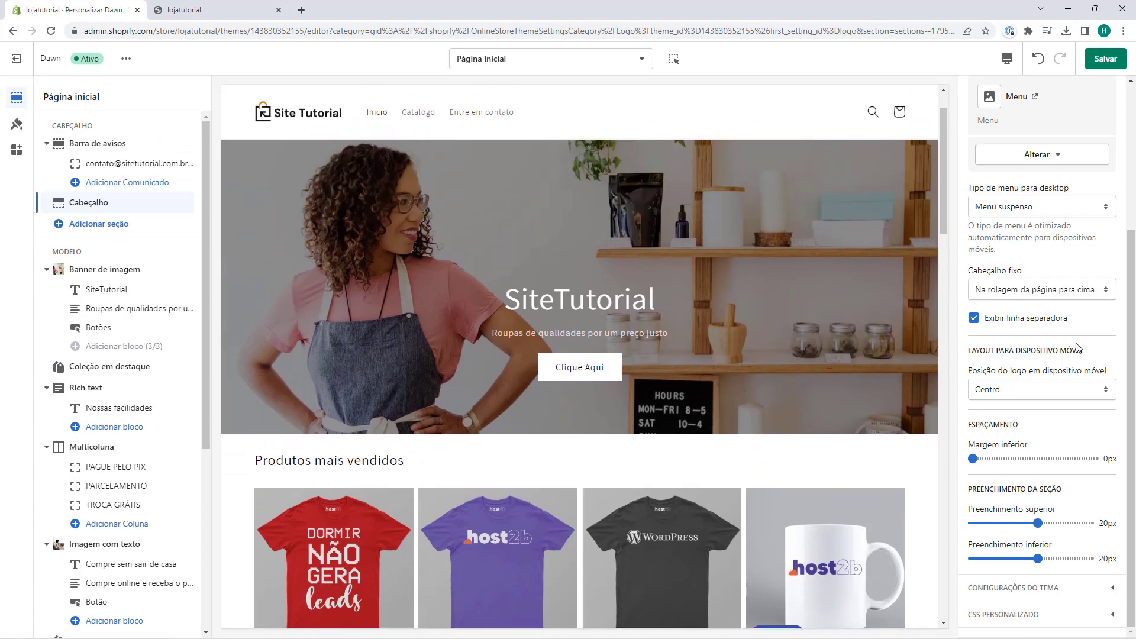
{"action": "left_click", "coordinate": [975, 319]}
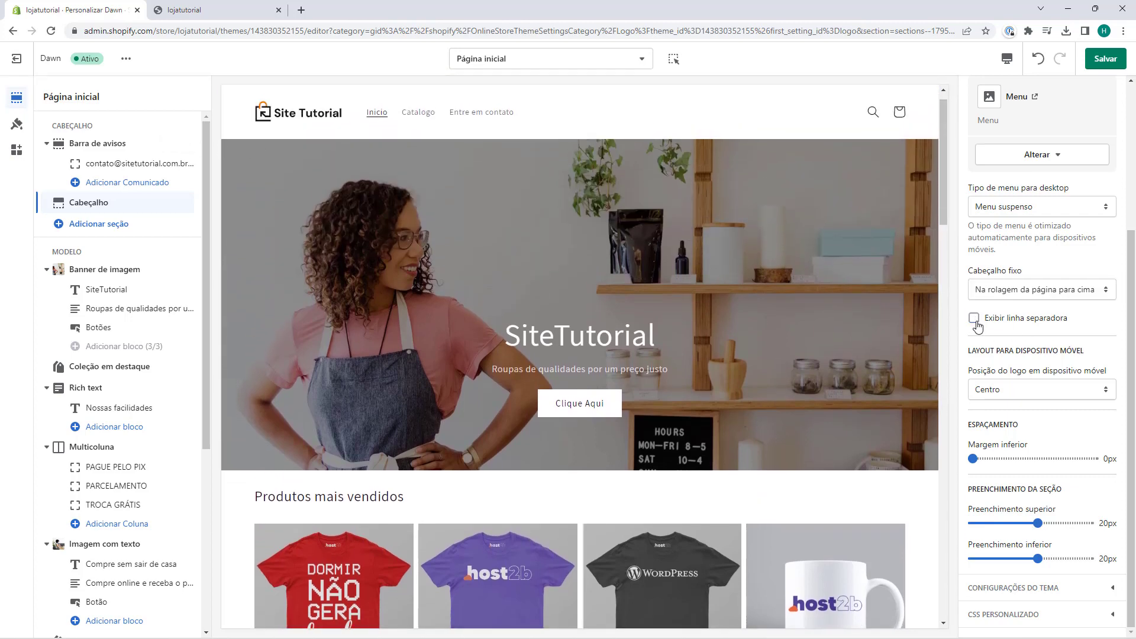
{"action": "left_click", "coordinate": [975, 320]}
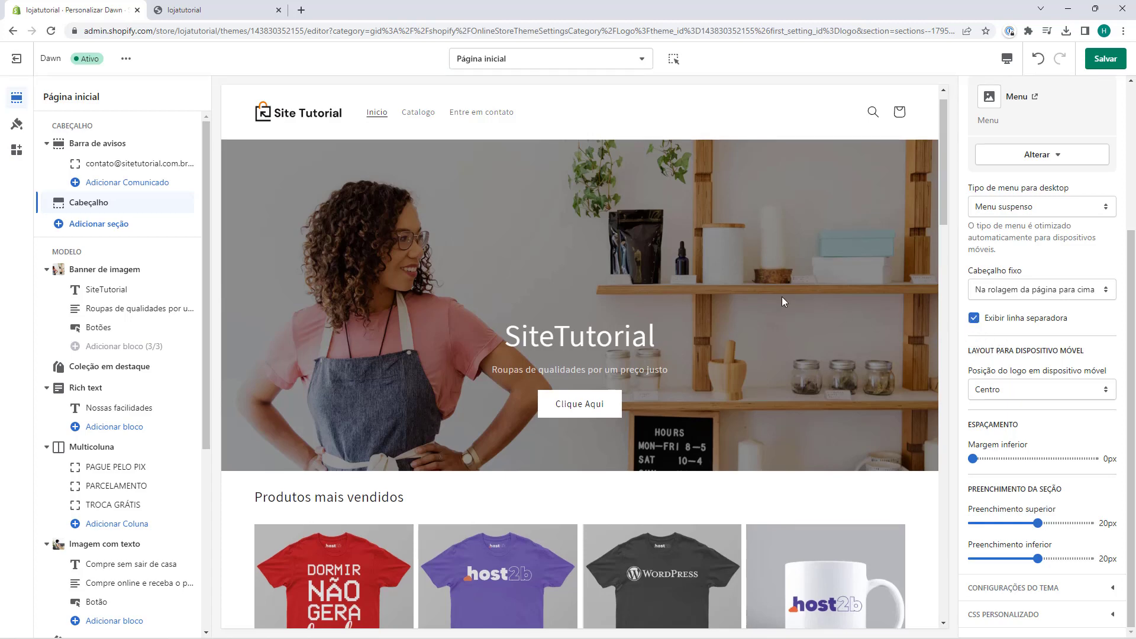
Switch the preview to mobile devices and try the mobile logo position Esquerda, setting it back to Centro.
{"action": "left_click", "coordinate": [1006, 64]}
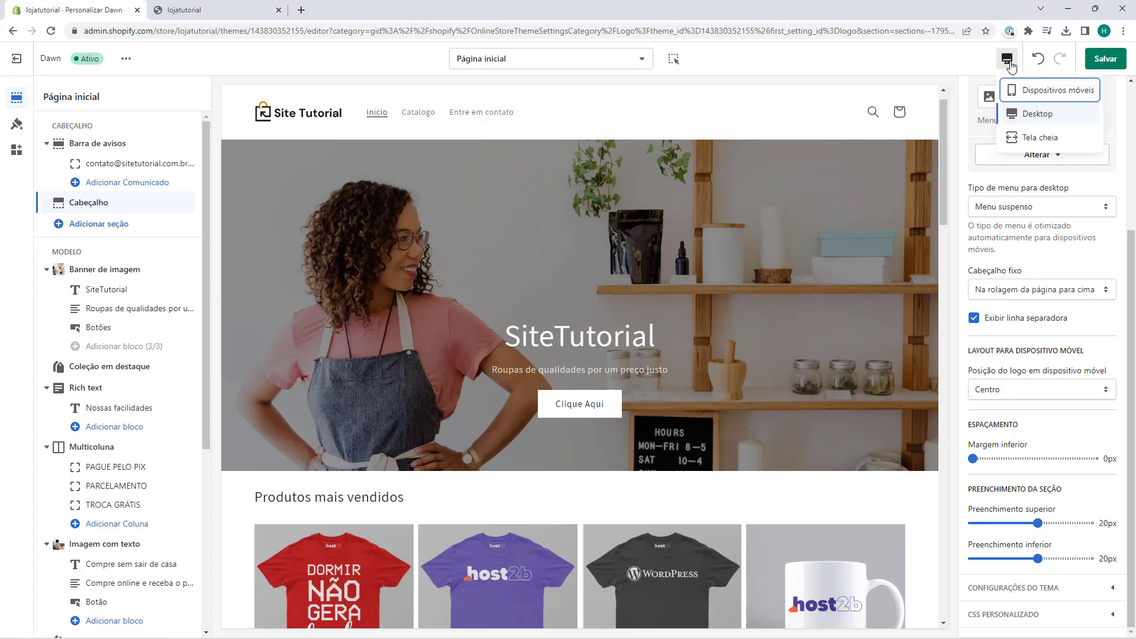
{"action": "left_click", "coordinate": [1018, 90]}
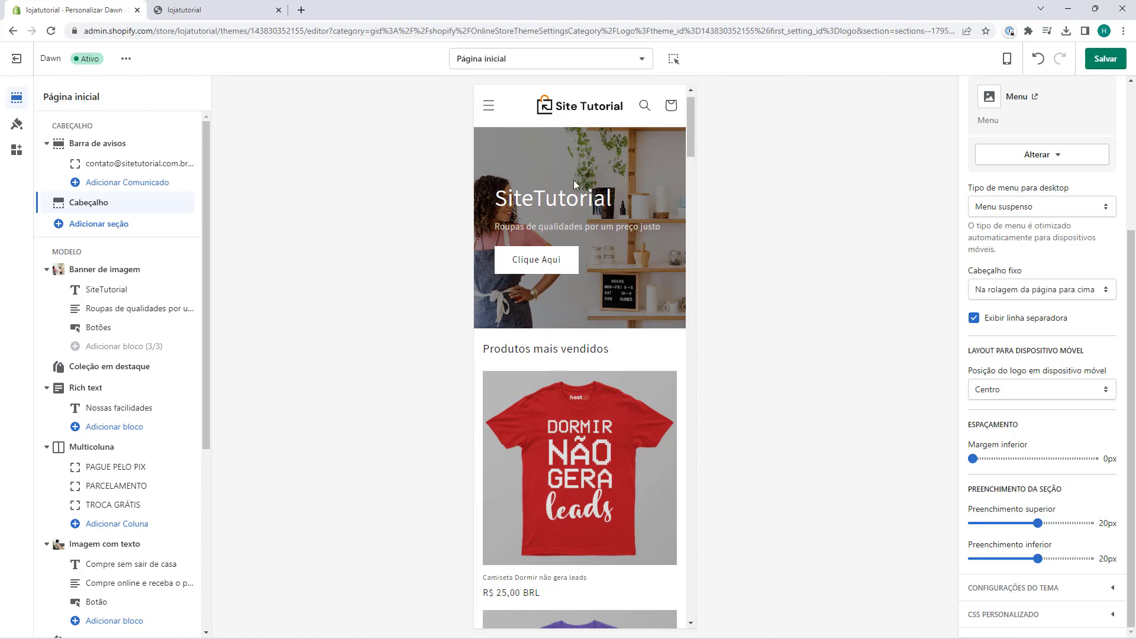
{"action": "left_click", "coordinate": [996, 389]}
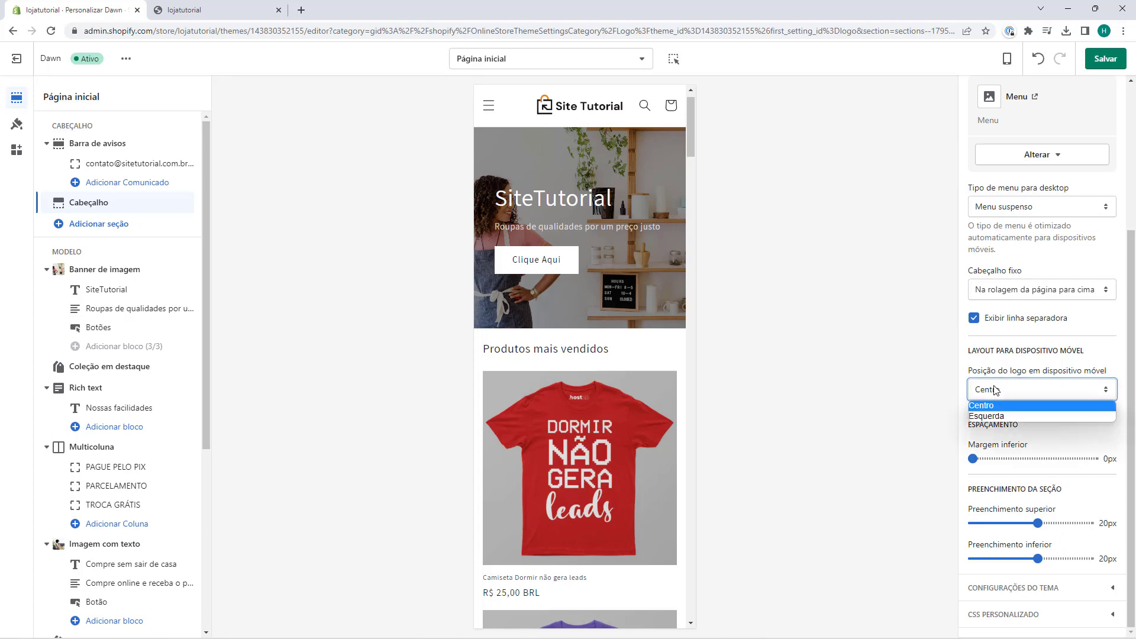
{"action": "left_click", "coordinate": [987, 416]}
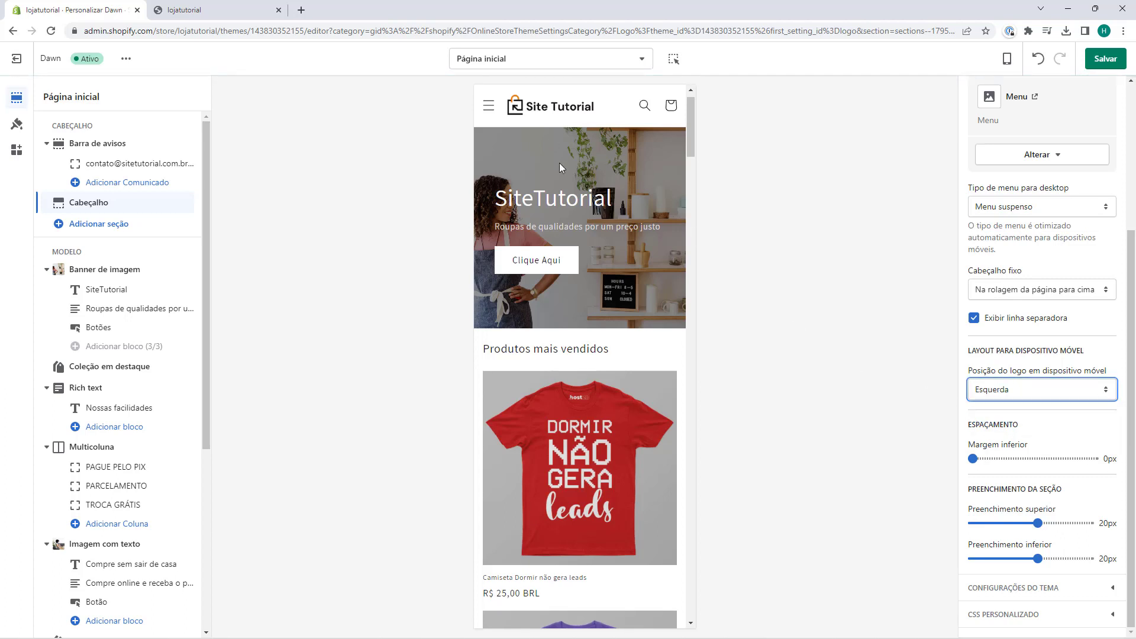
{"action": "left_click", "coordinate": [1000, 391]}
{"action": "left_click", "coordinate": [988, 404]}
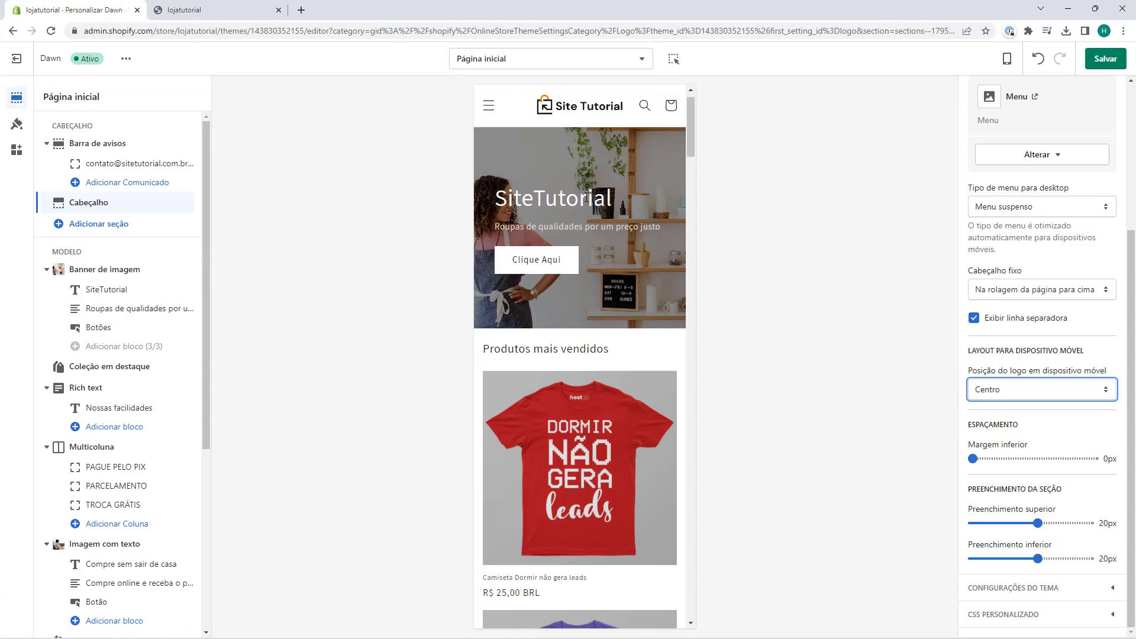
Open and close the navigation menu in the mobile preview, and return the preview to Desktop.
{"action": "left_click", "coordinate": [491, 115]}
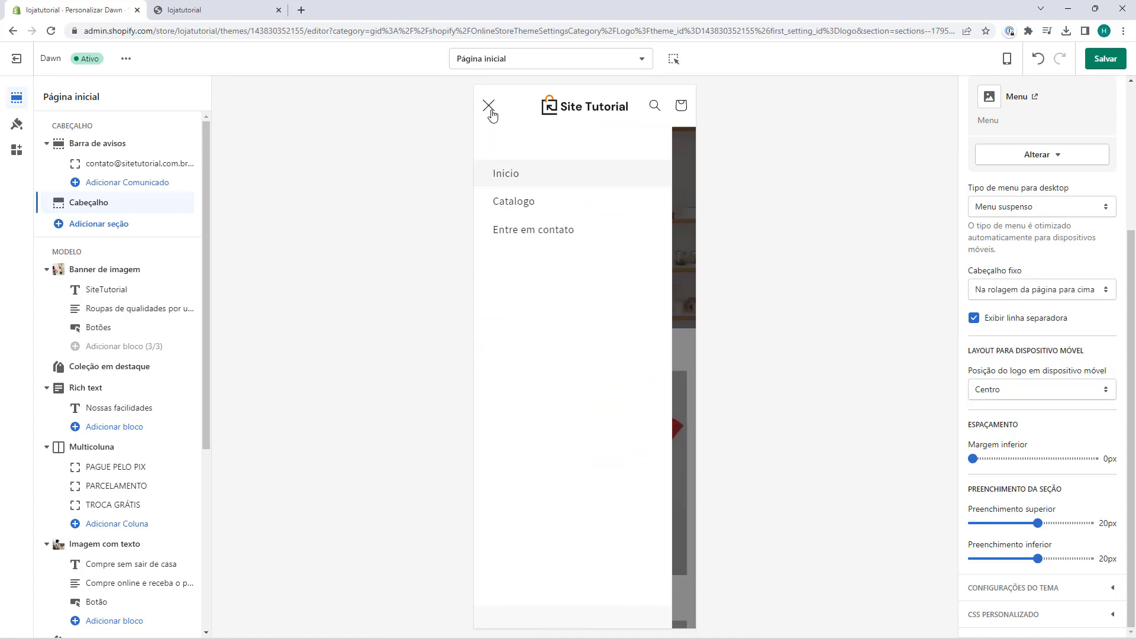
{"action": "left_click", "coordinate": [490, 113]}
{"action": "left_click", "coordinate": [490, 110]}
{"action": "left_click", "coordinate": [489, 110]}
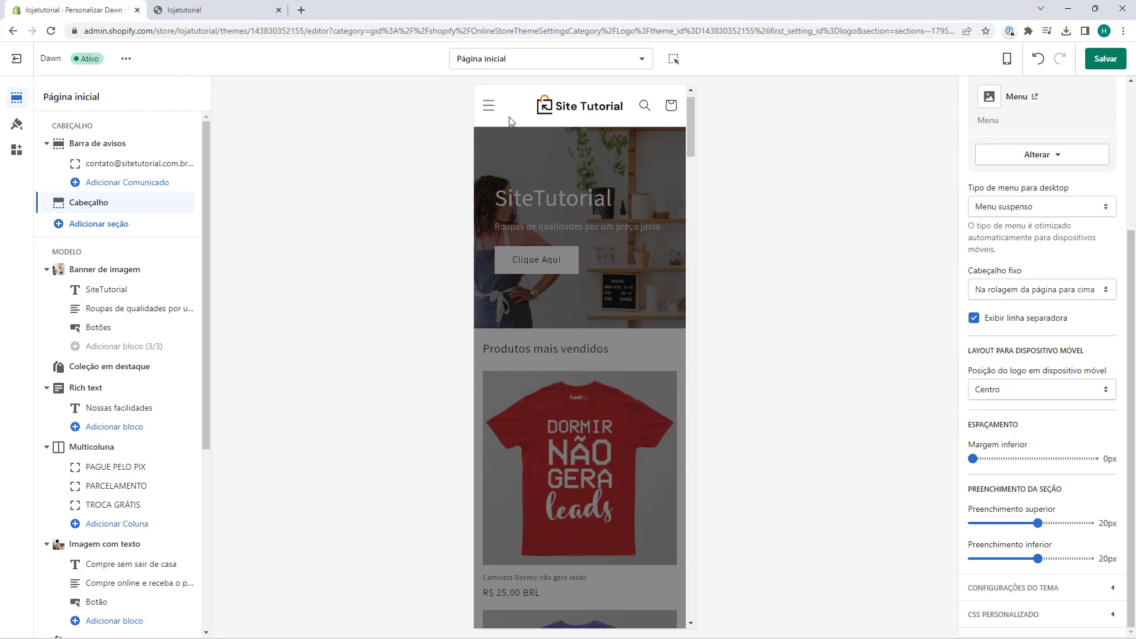
{"action": "left_click", "coordinate": [493, 114]}
{"action": "left_click", "coordinate": [493, 114]}
{"action": "left_click", "coordinate": [1007, 66]}
{"action": "left_click", "coordinate": [1014, 112]}
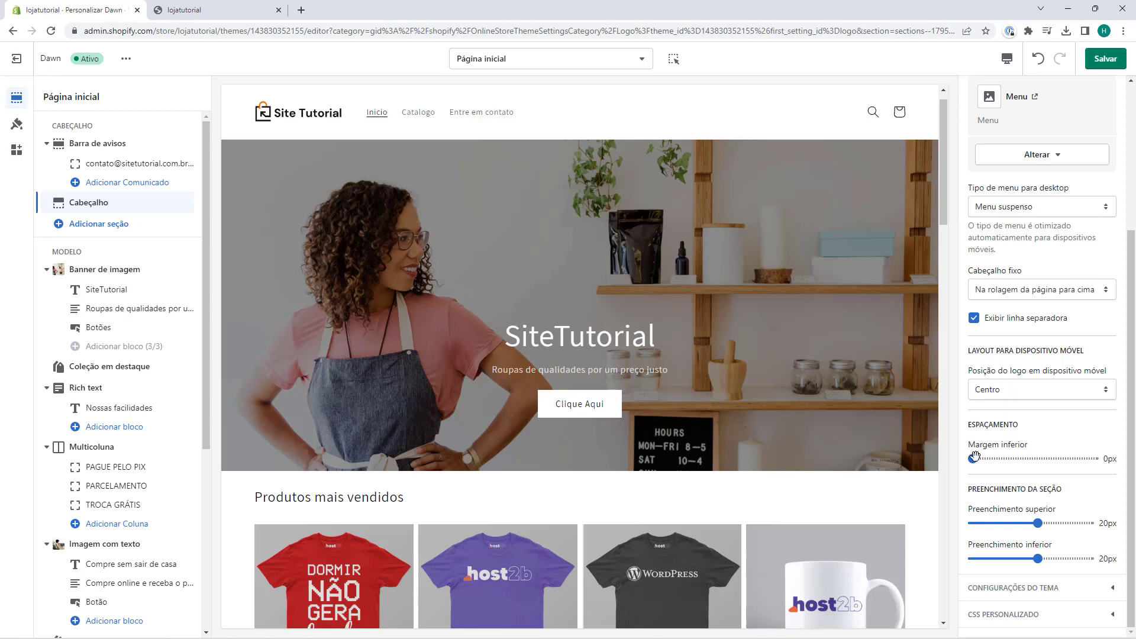
Try header bottom margins of 32px and 60px, toggling the separator line off and on, and set the margin back to 0px.
{"action": "left_click_drag", "start_coordinate": [976, 457], "coordinate": [1010, 458]}
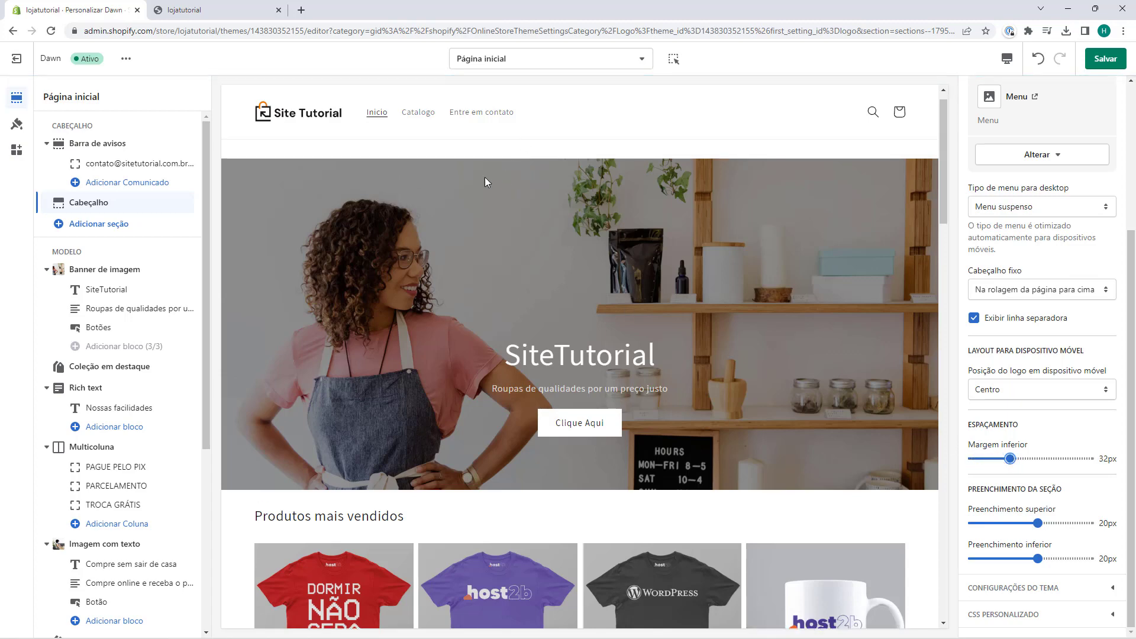
{"action": "scroll", "coordinate": [551, 190], "scroll_direction": "up", "scroll_amount": 1}
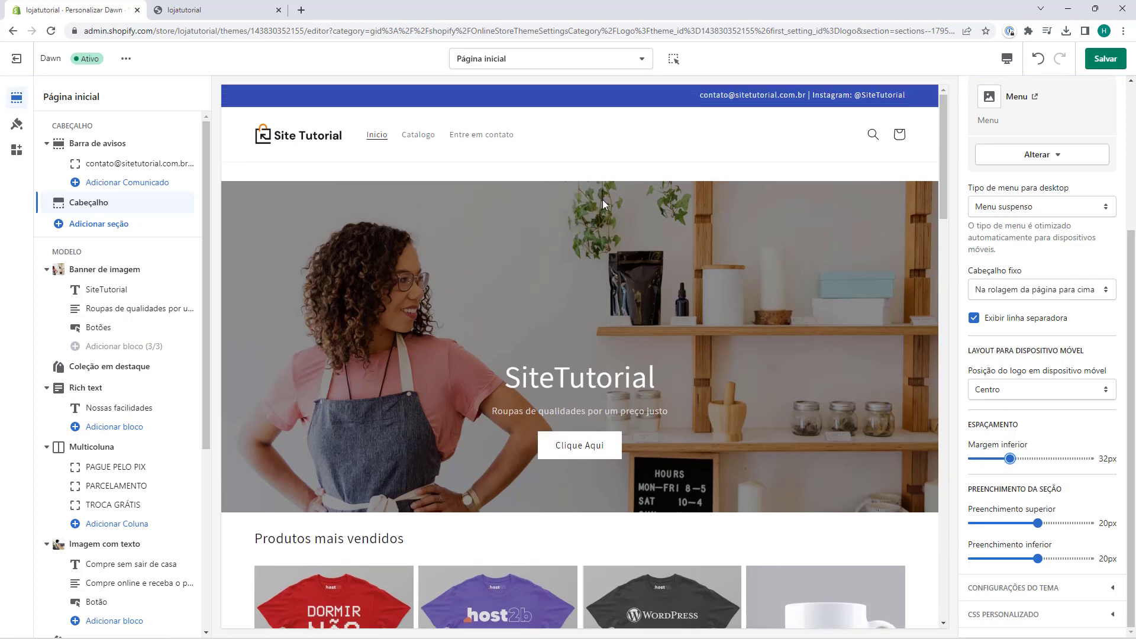
{"action": "left_click_drag", "start_coordinate": [1010, 458], "coordinate": [1042, 459]}
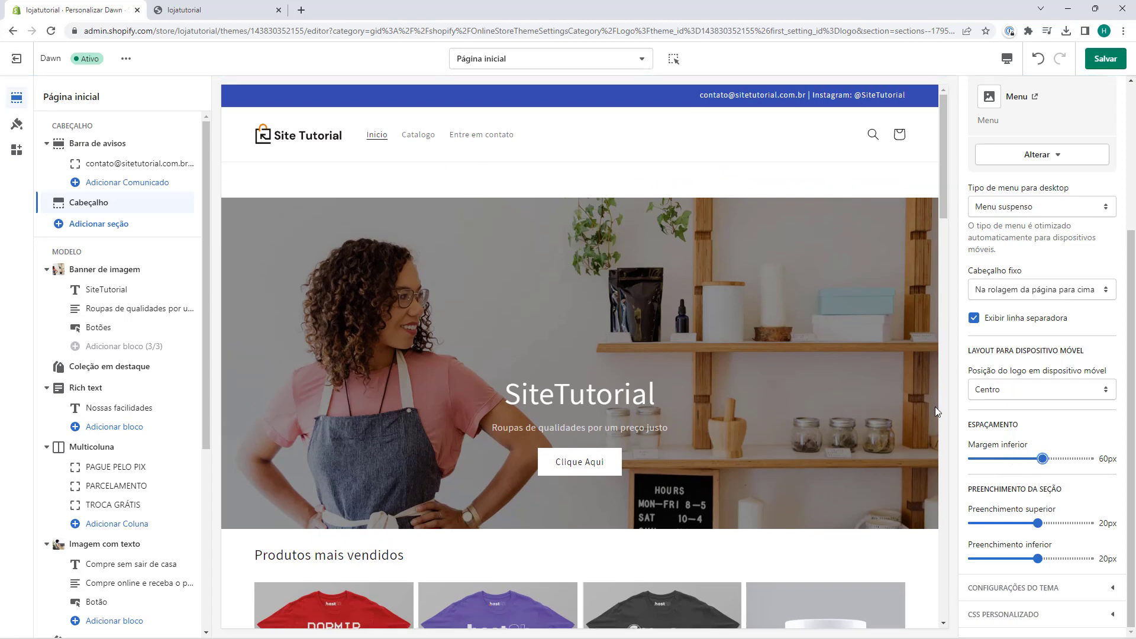
{"action": "left_click", "coordinate": [973, 320]}
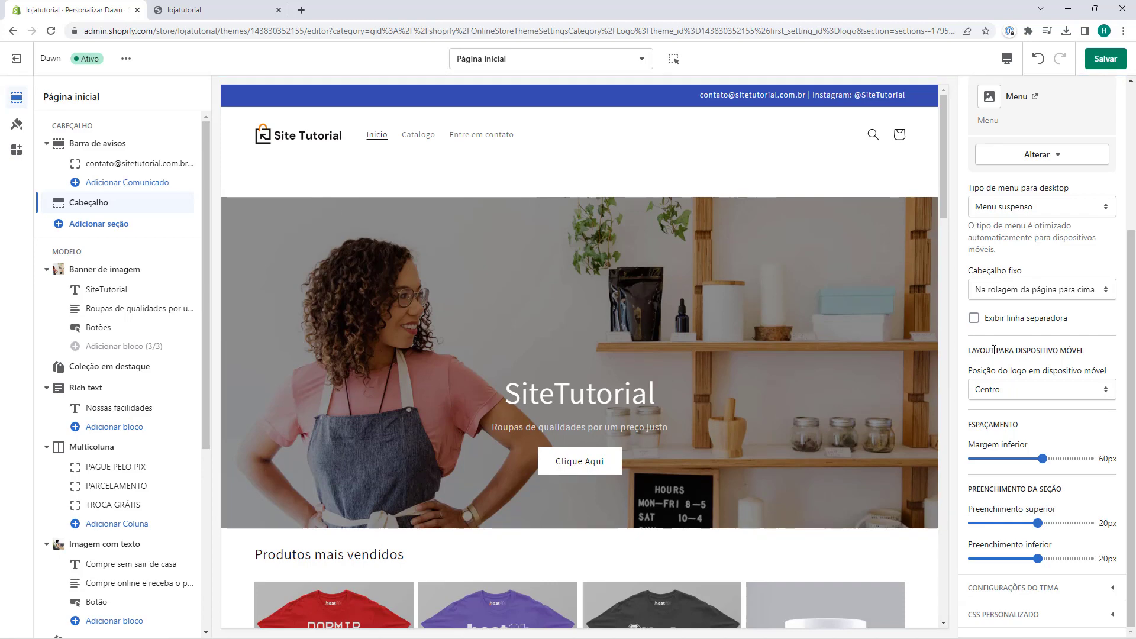
{"action": "left_click", "coordinate": [985, 325]}
{"action": "left_click_drag", "start_coordinate": [1042, 459], "coordinate": [885, 473]}
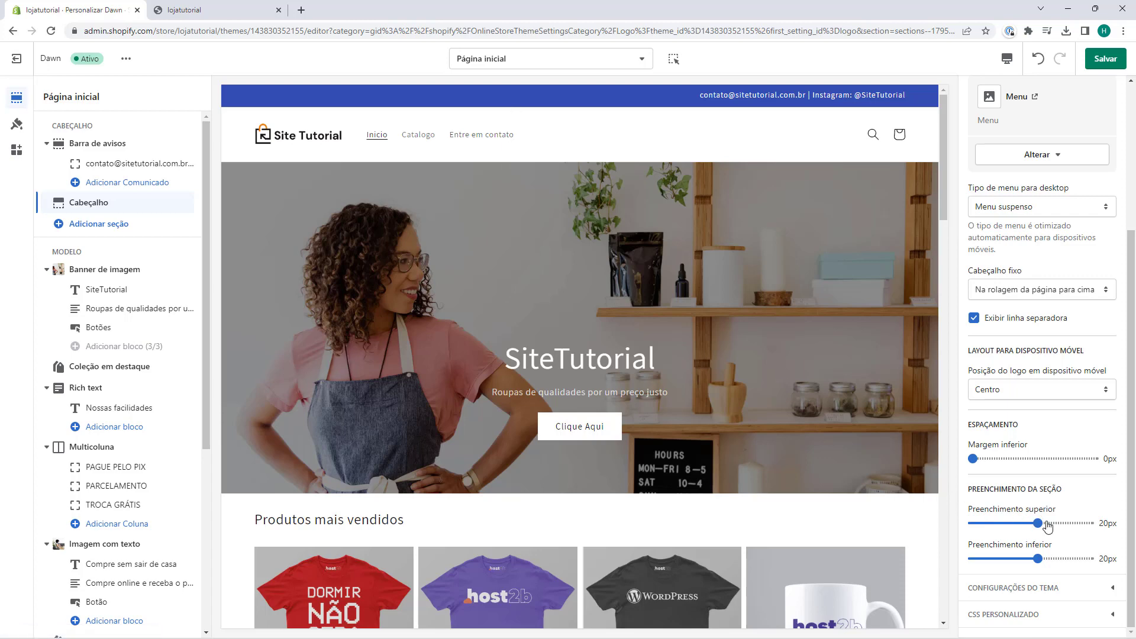
Try 4px for the header section's top and bottom padding, and set both back to 20px.
{"action": "left_click_drag", "start_coordinate": [1037, 523], "coordinate": [987, 523]}
{"action": "left_click_drag", "start_coordinate": [1038, 556], "coordinate": [986, 559]}
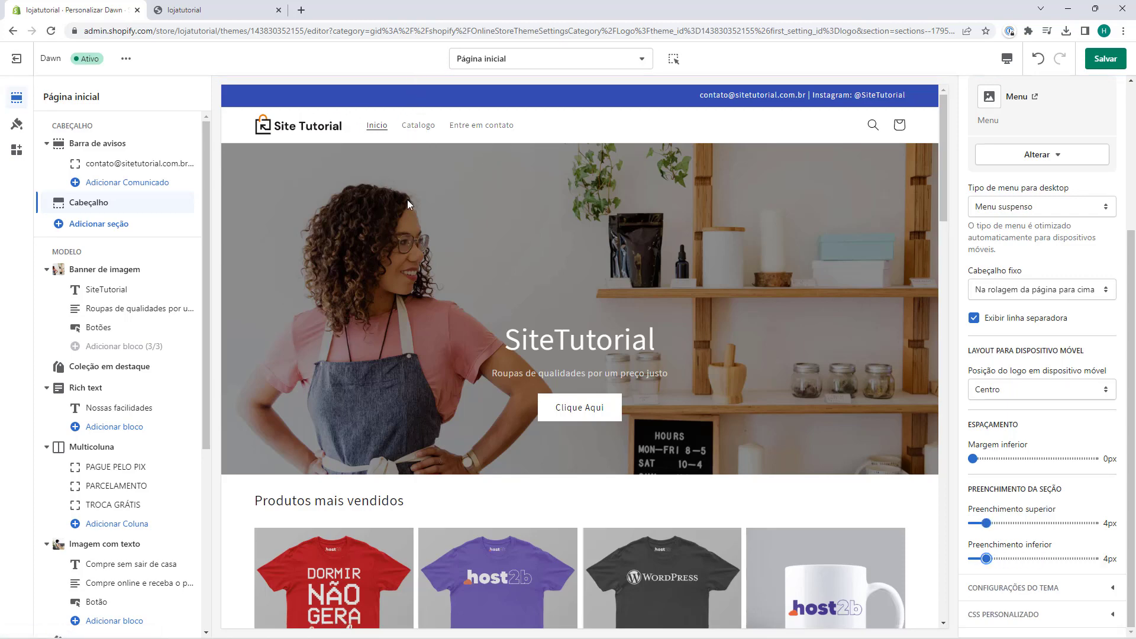
{"action": "left_click_drag", "start_coordinate": [986, 558], "coordinate": [1031, 556]}
{"action": "left_click_drag", "start_coordinate": [987, 523], "coordinate": [1038, 523]}
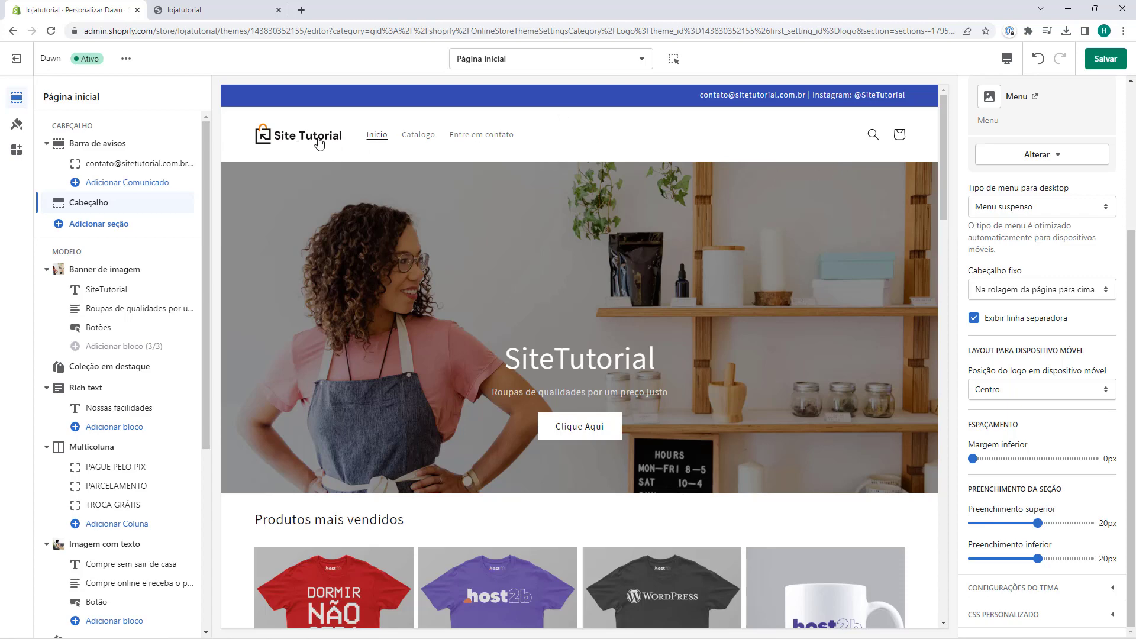
Open and close the header's search bar in the desktop preview.
{"action": "left_click", "coordinate": [873, 135]}
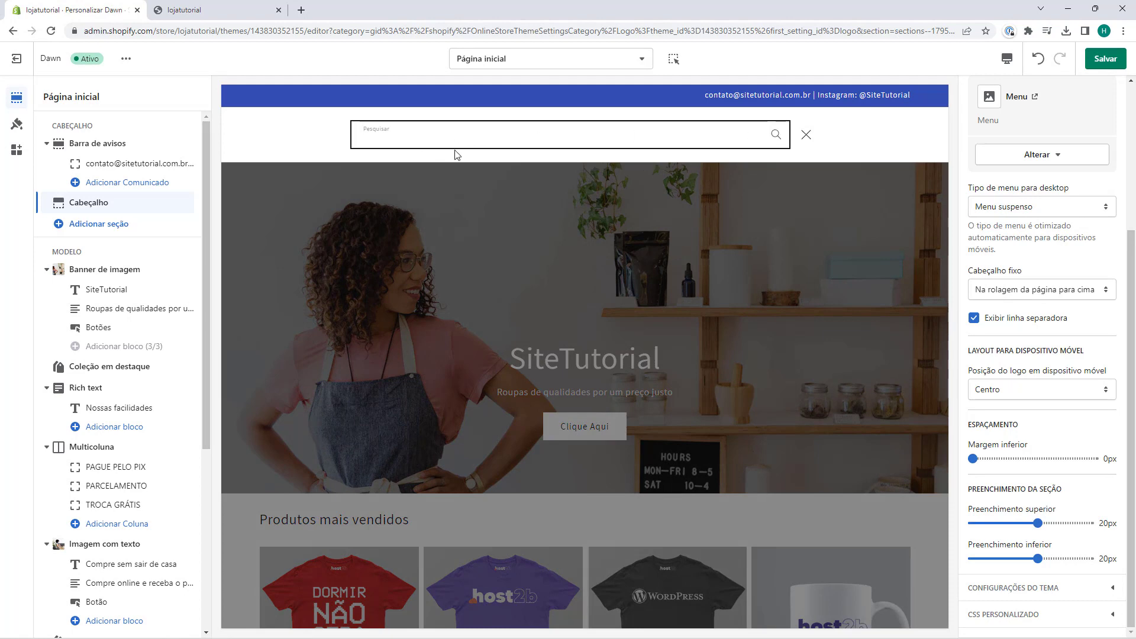
{"action": "left_click", "coordinate": [806, 135]}
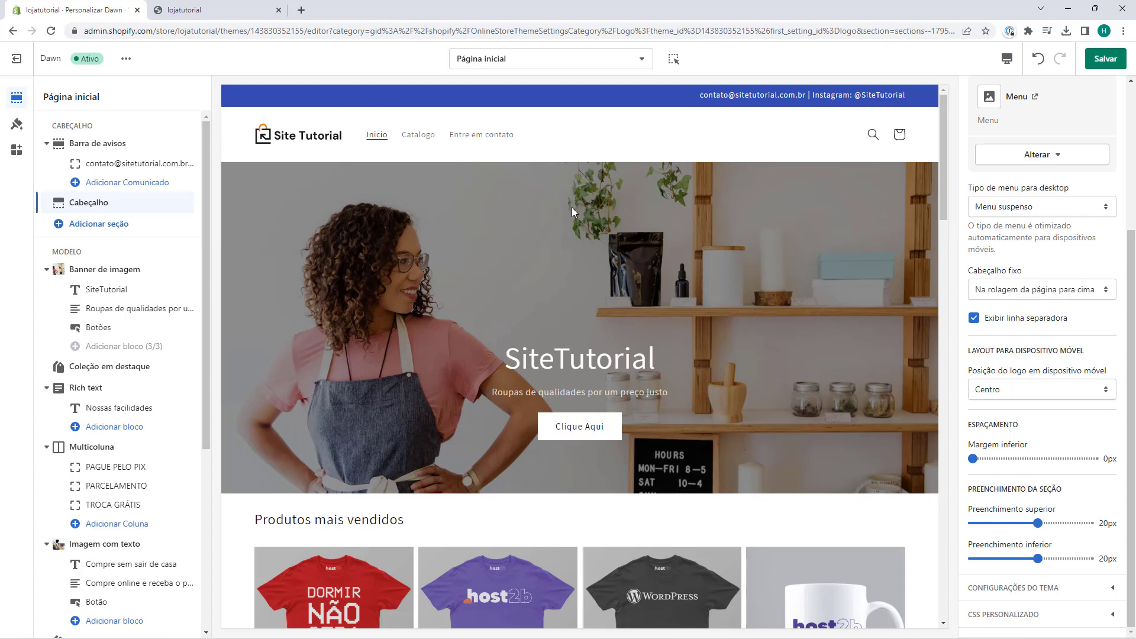
Save the theme changes and reload the live store page at sitetutorial.com.br to check them.
{"action": "left_click", "coordinate": [1104, 69]}
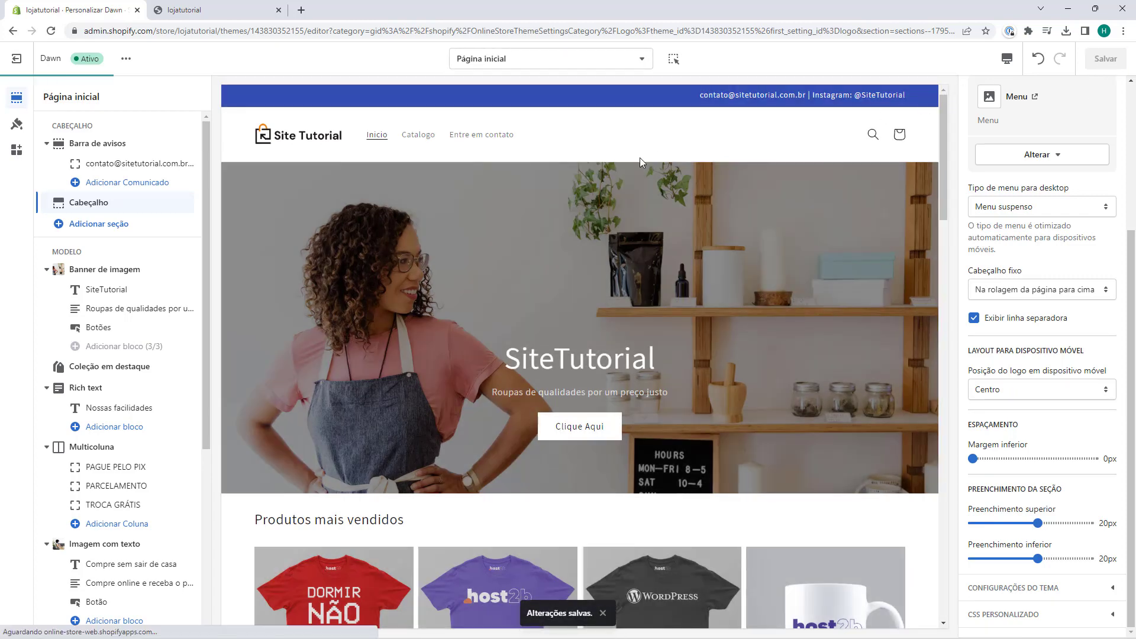
{"action": "key", "text": "ctrl+Tab"}
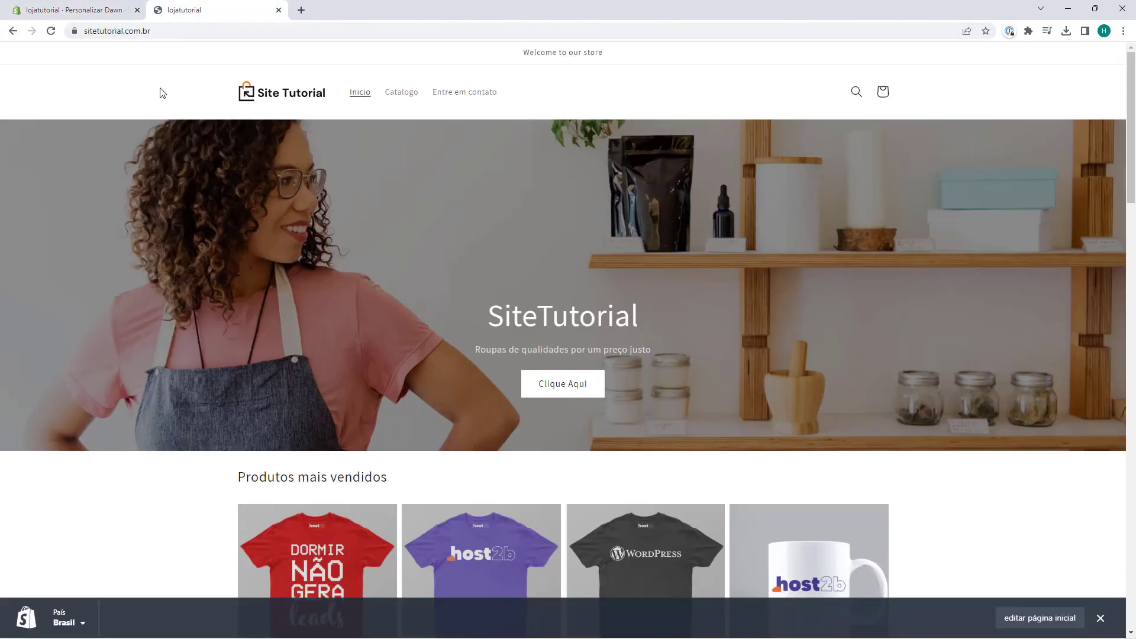
{"action": "left_click", "coordinate": [51, 30]}
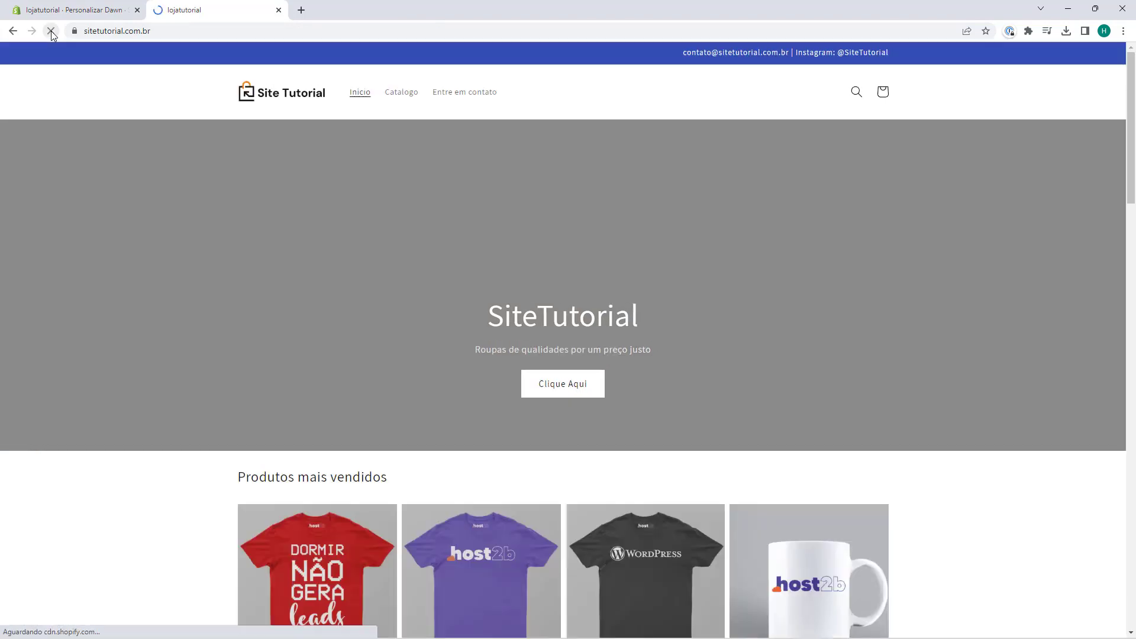